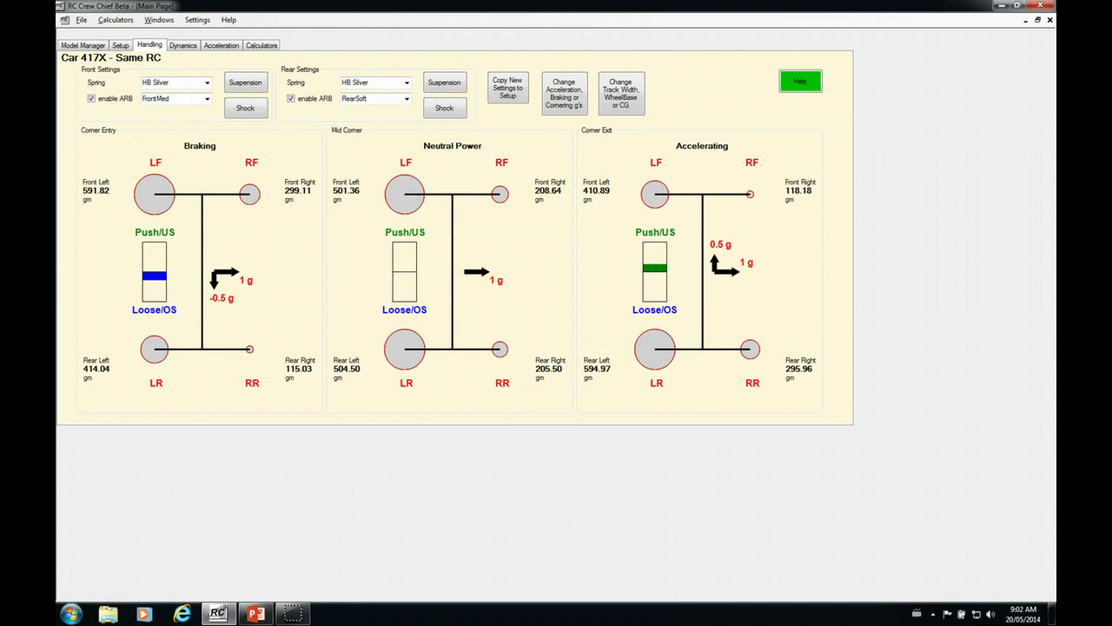
Compare the Same RC setup's suspension properties with its corner entry, mid-corner and exit handling balance.
{"action": "left_click", "coordinate": [120, 45]}
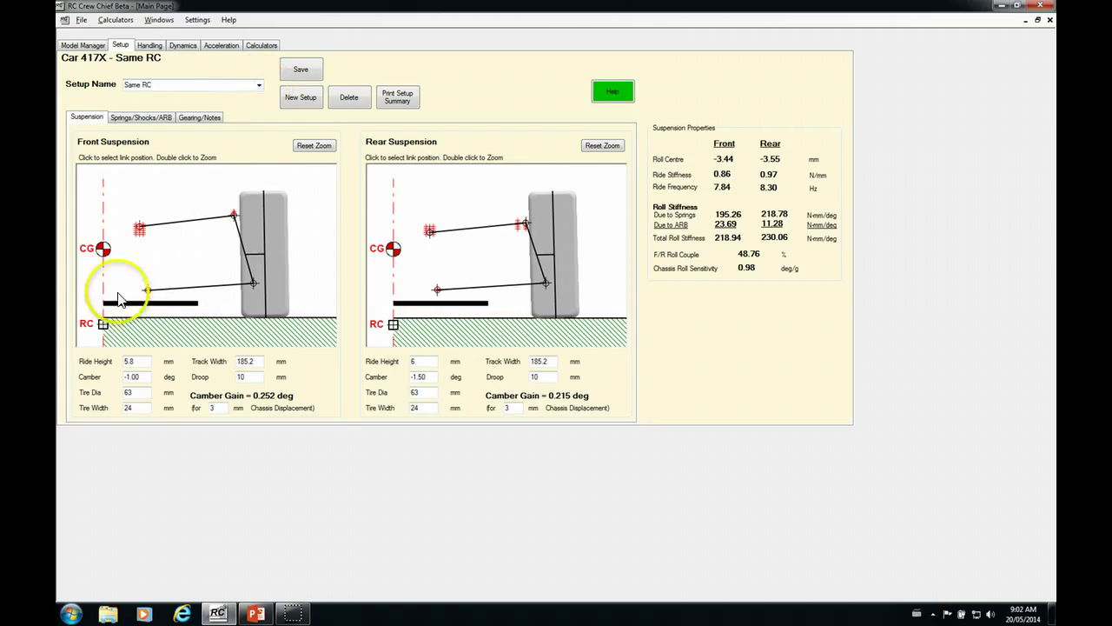
{"action": "left_click", "coordinate": [149, 46]}
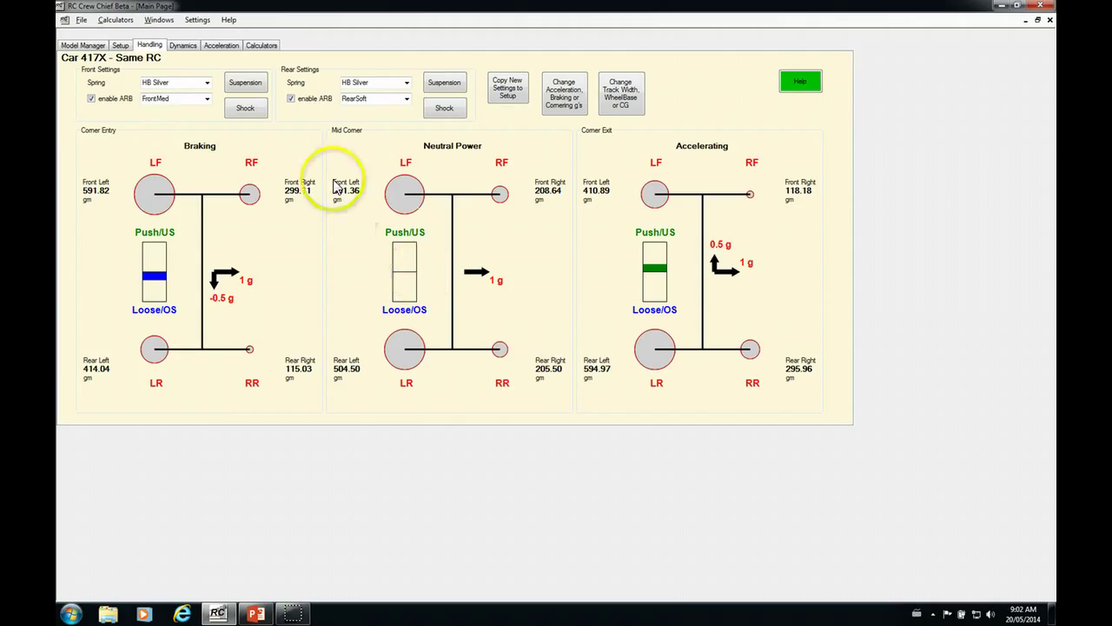
{"action": "left_click", "coordinate": [119, 46]}
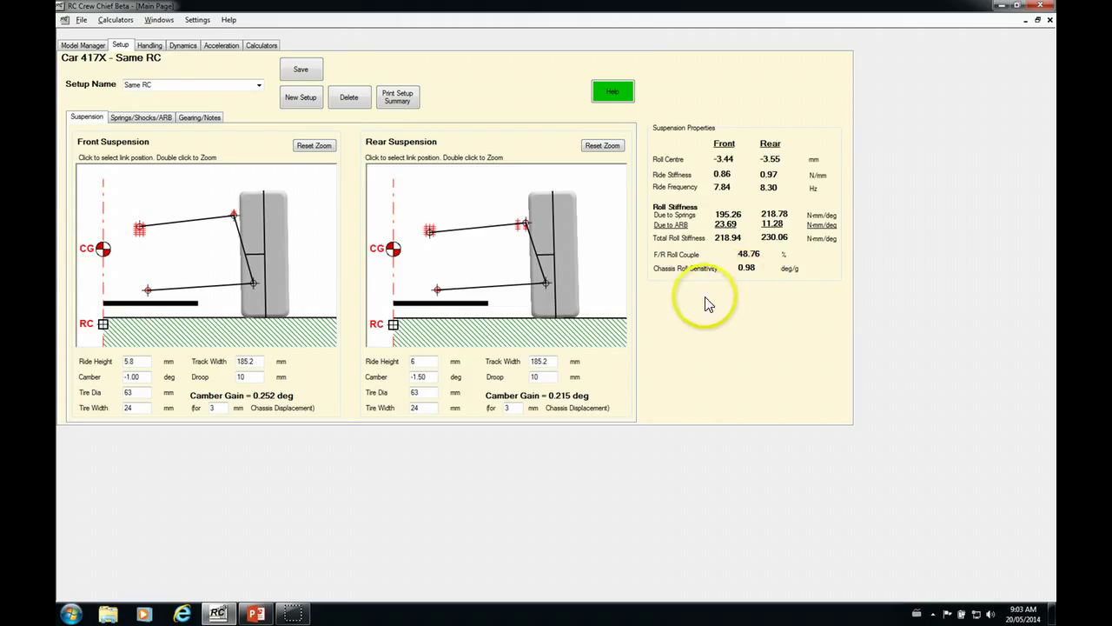
Load the Car Capricorn C801 model and view its suspension setup.
{"action": "left_click", "coordinate": [85, 44]}
{"action": "left_click", "coordinate": [324, 158]}
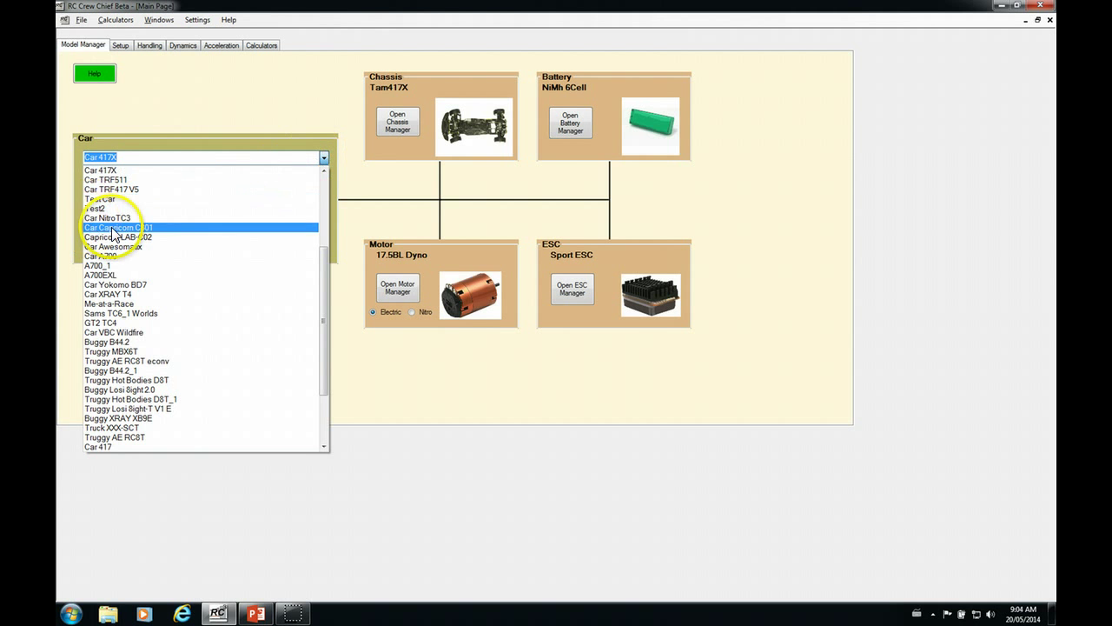
{"action": "left_click", "coordinate": [113, 230]}
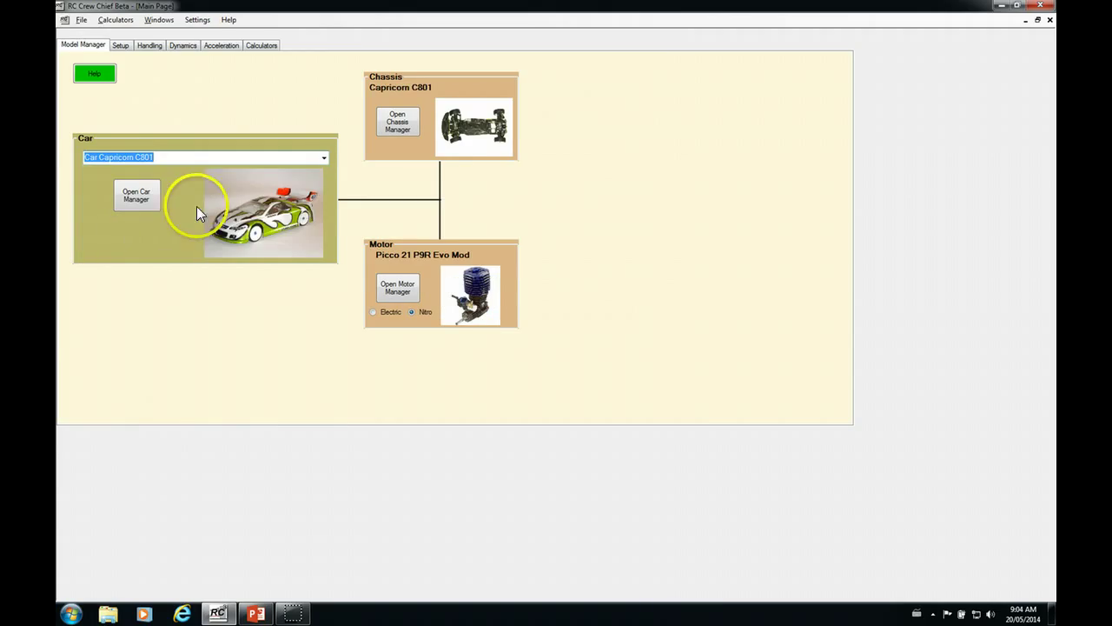
{"action": "left_click", "coordinate": [121, 47]}
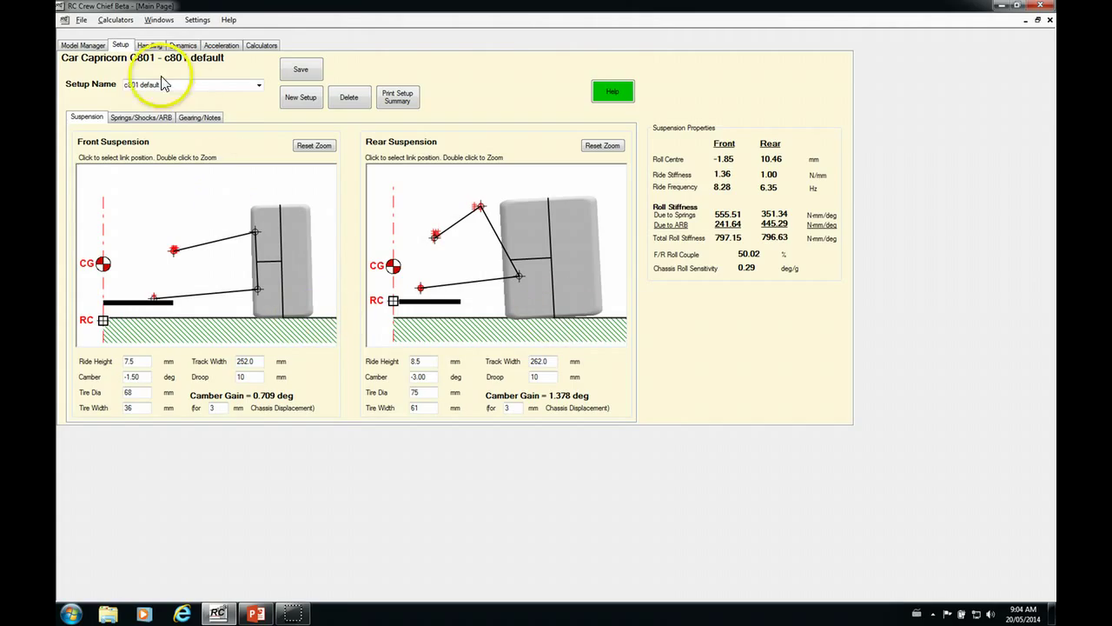
Switch the car model to Truggy MBX6T and view its suspension setup.
{"action": "left_click", "coordinate": [94, 44]}
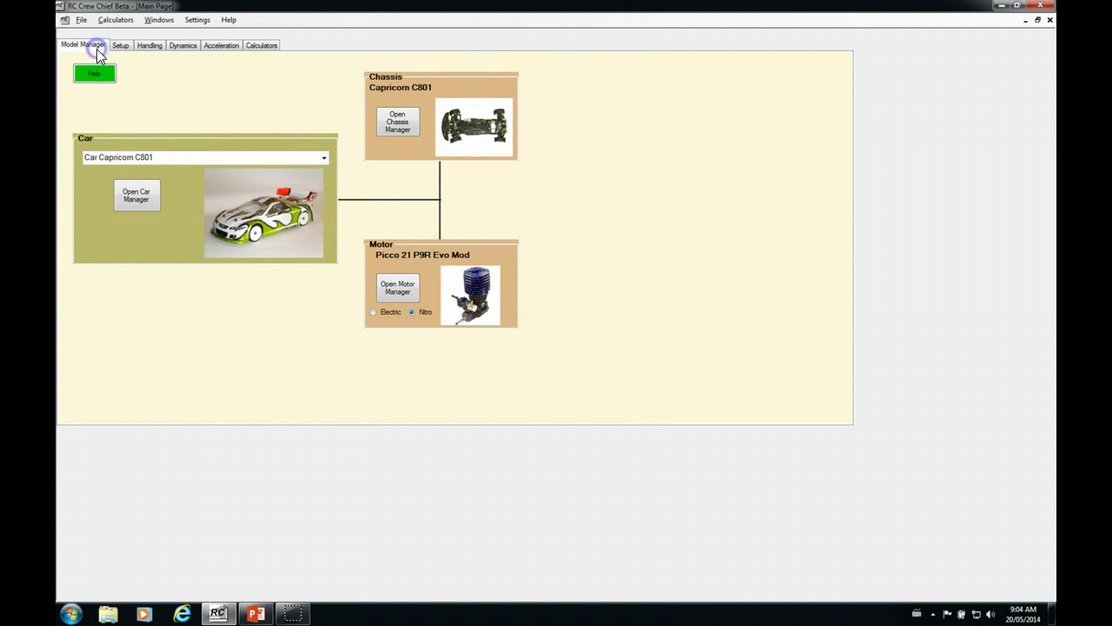
{"action": "left_click", "coordinate": [326, 157]}
{"action": "left_click_drag", "start_coordinate": [324, 294], "coordinate": [325, 300]}
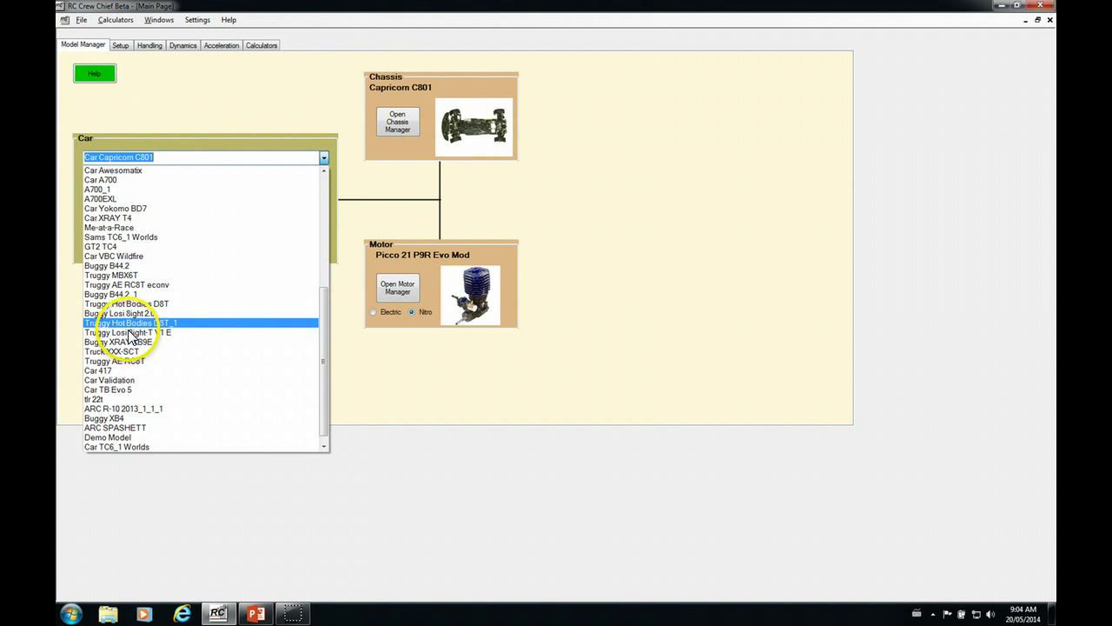
{"action": "left_click", "coordinate": [137, 276]}
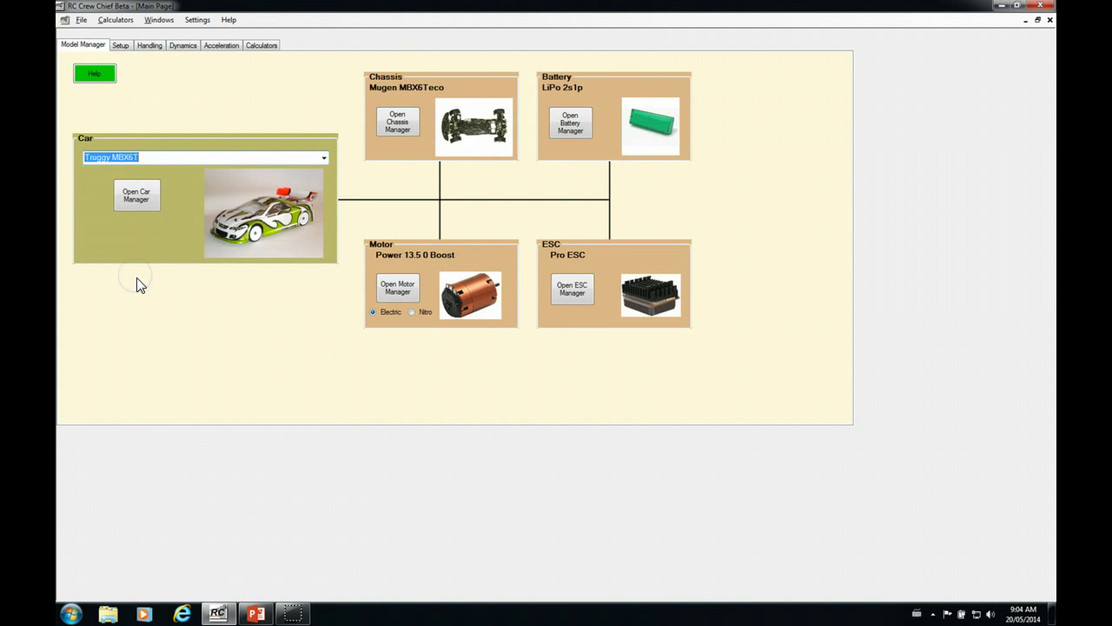
{"action": "left_click", "coordinate": [120, 45]}
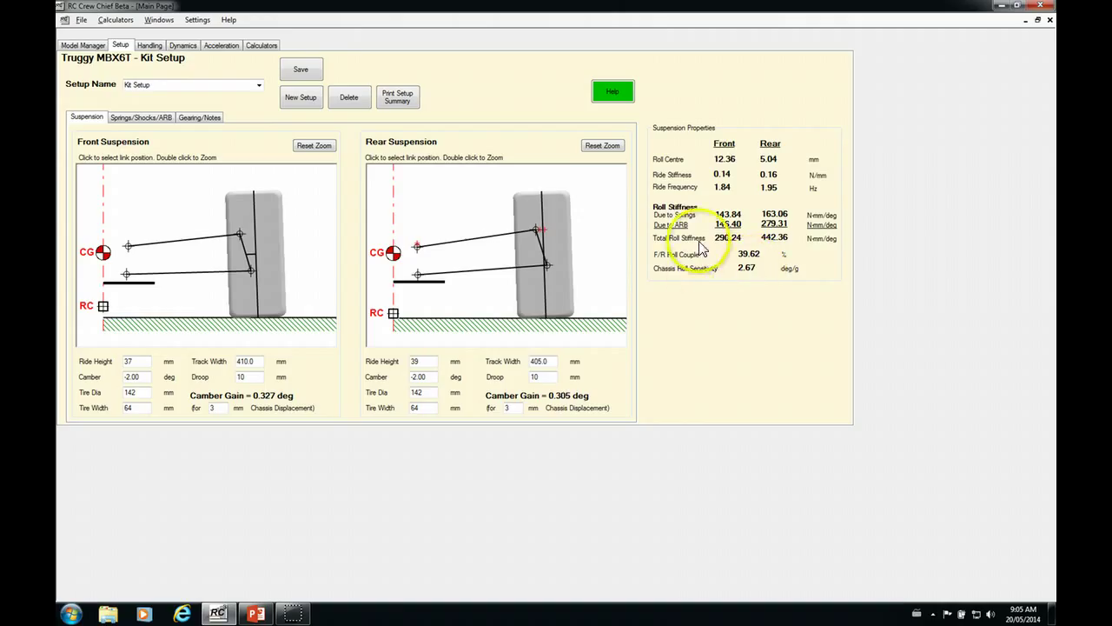
Switch the car model back to Car 417X.
{"action": "left_click", "coordinate": [90, 46]}
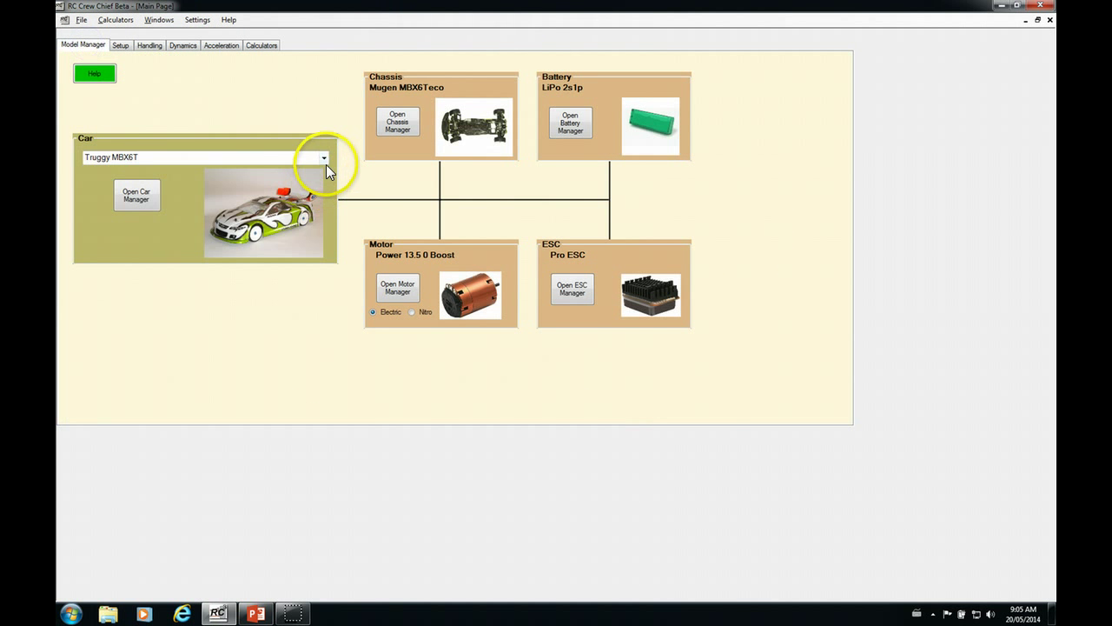
{"action": "left_click", "coordinate": [326, 161]}
{"action": "left_click_drag", "start_coordinate": [327, 318], "coordinate": [328, 251]}
{"action": "left_click", "coordinate": [87, 209]}
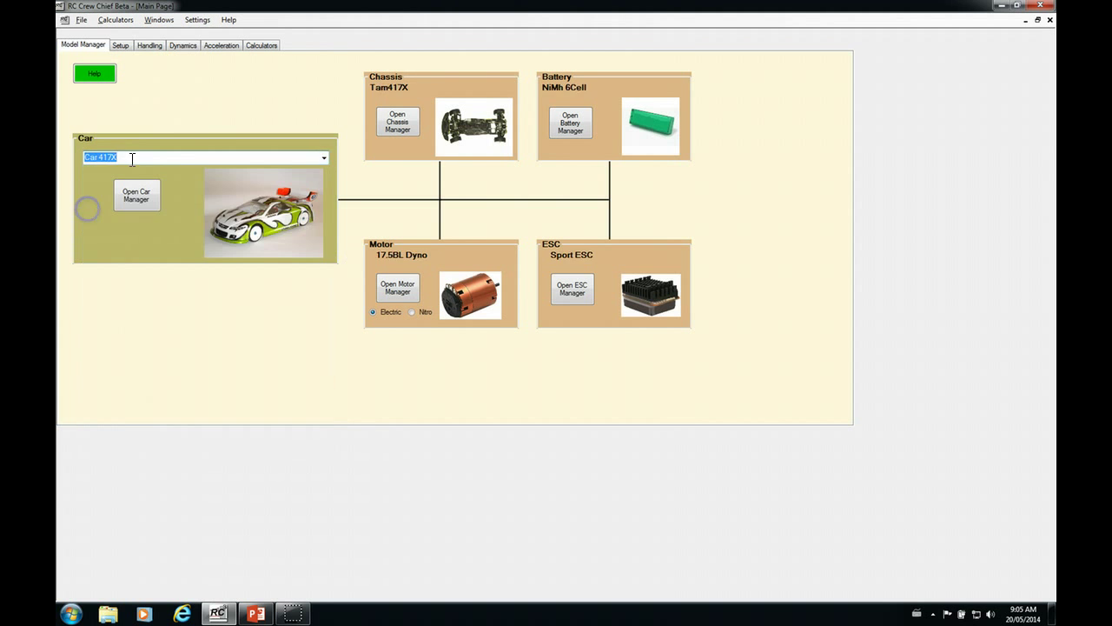
Load the Same RC setup for the Car 417X.
{"action": "left_click", "coordinate": [122, 44]}
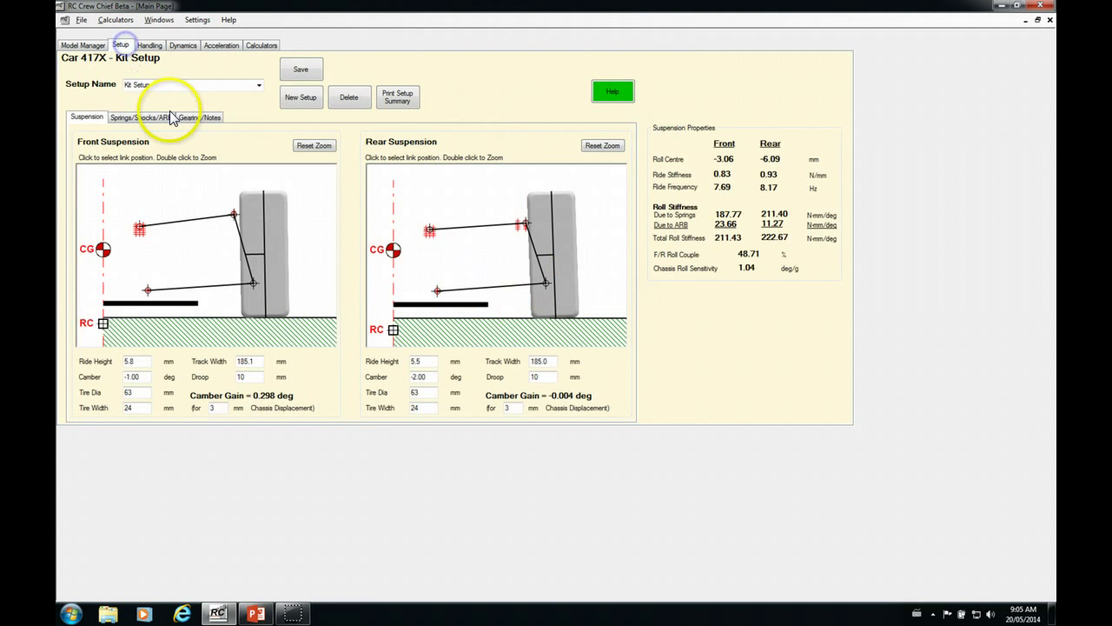
{"action": "left_click", "coordinate": [186, 85]}
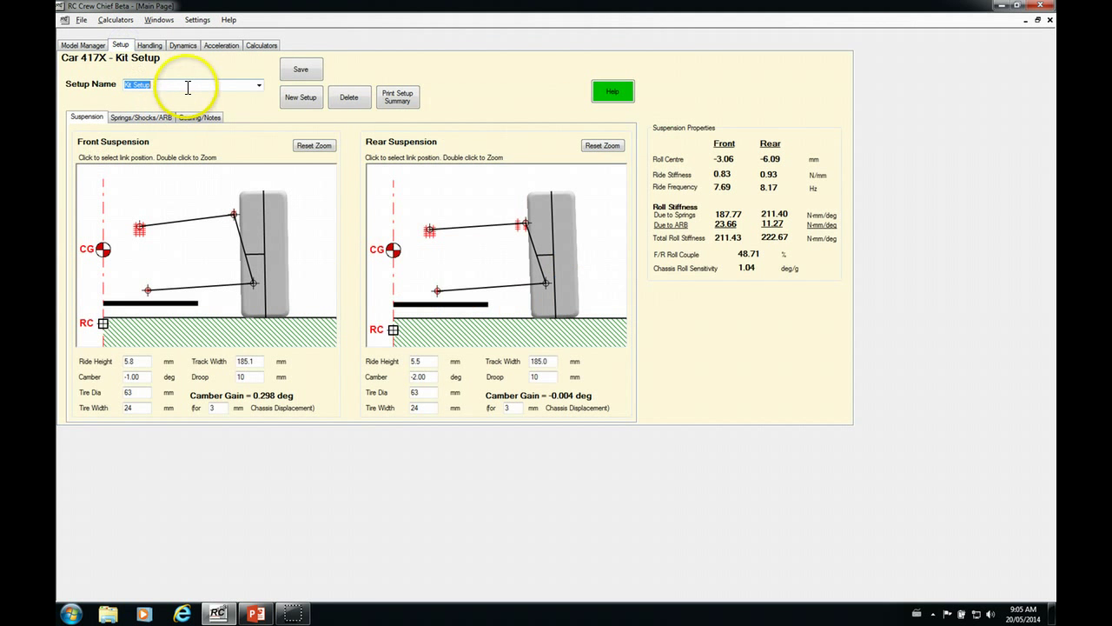
{"action": "left_click", "coordinate": [258, 85]}
{"action": "left_click", "coordinate": [178, 105]}
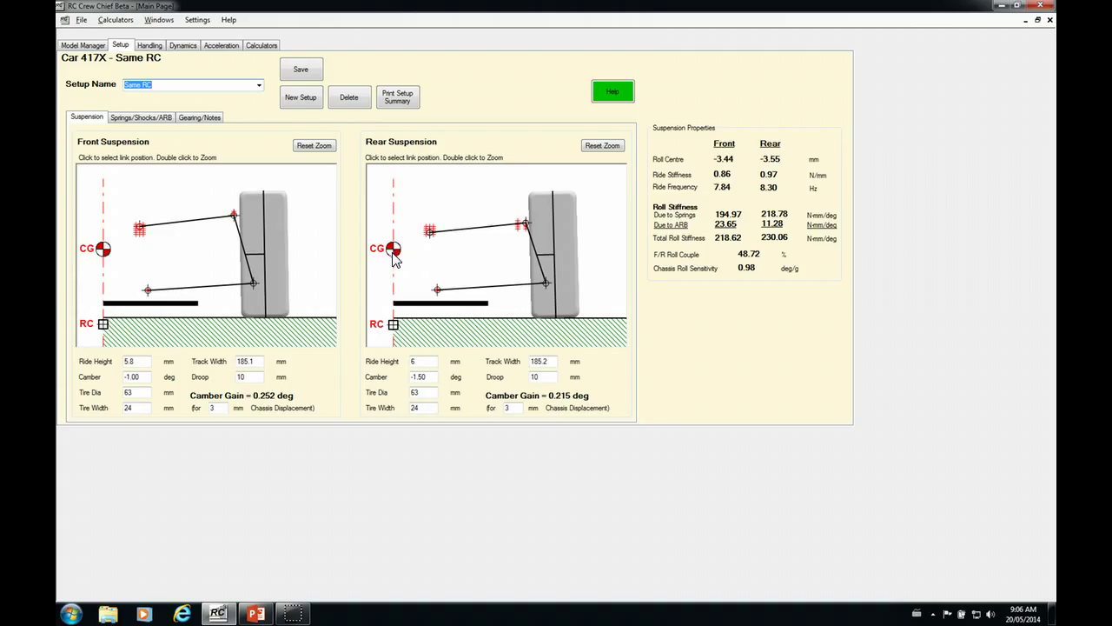
Examine the rear centre of gravity, followed by the springs, shocks and anti-roll bars of the Same RC setup.
{"action": "left_click", "coordinate": [395, 248]}
{"action": "mouse_move", "coordinate": [395, 239]}
{"action": "left_mouse_down"}
{"action": "mouse_move", "coordinate": [489, 261]}
{"action": "mouse_move", "coordinate": [494, 250]}
{"action": "mouse_move", "coordinate": [480, 241]}
{"action": "mouse_move", "coordinate": [382, 248]}
{"action": "left_mouse_up"}
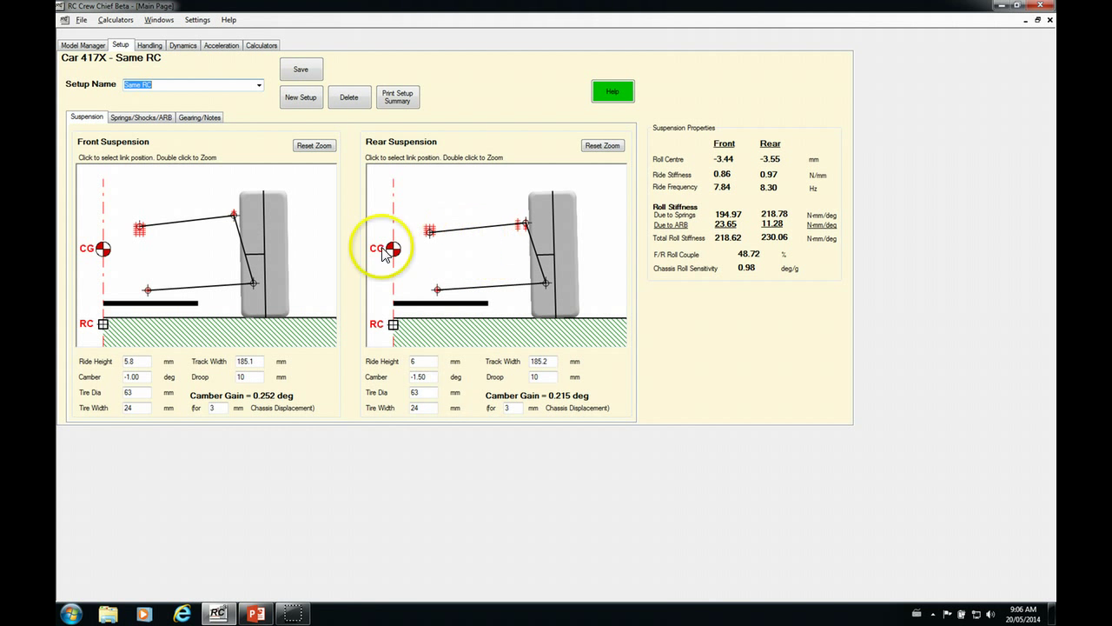
{"action": "left_click", "coordinate": [148, 117]}
{"action": "left_click", "coordinate": [199, 210]}
{"action": "left_click_drag", "start_coordinate": [199, 212], "coordinate": [233, 200]}
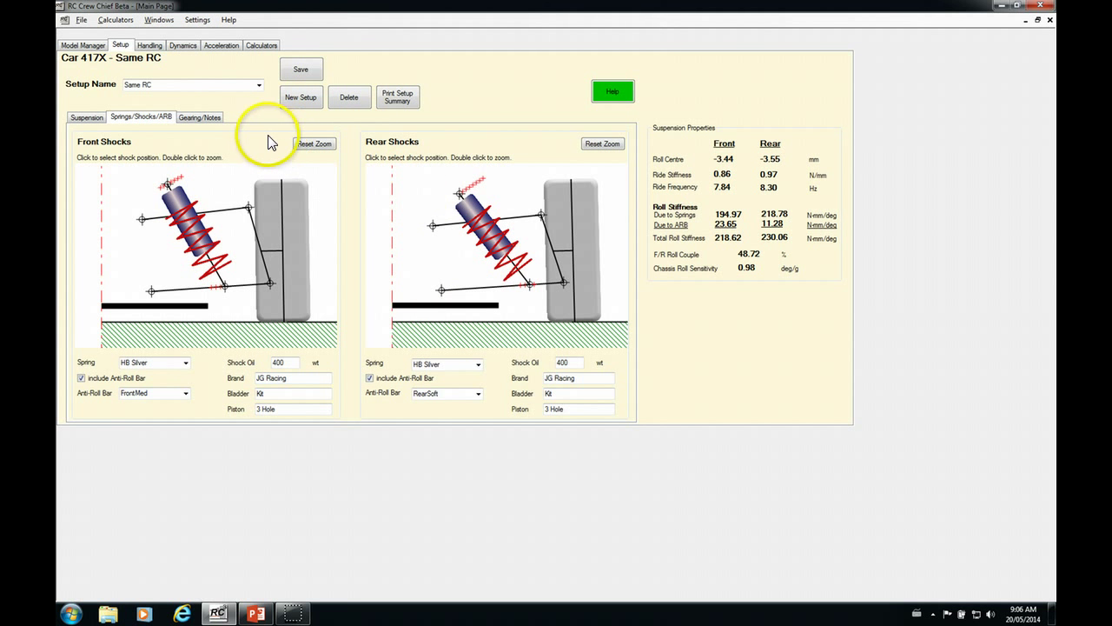
Set the front ride height to 7 mm and the rear ride height to 7.5 mm in the suspension setup.
{"action": "left_click", "coordinate": [87, 118]}
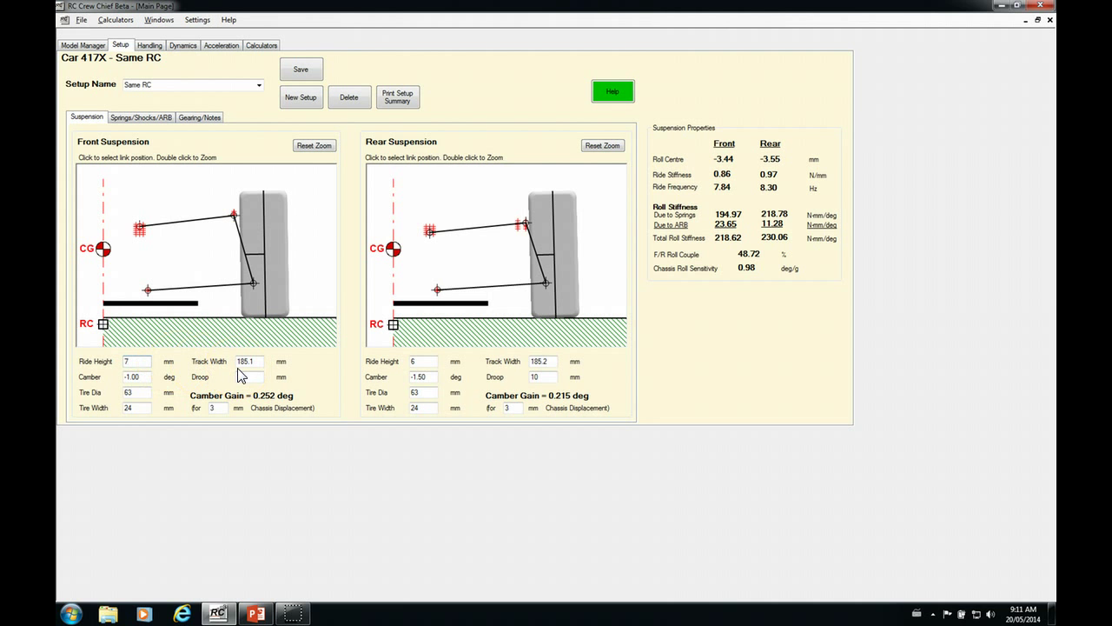
{"action": "key", "text": "Tab"}
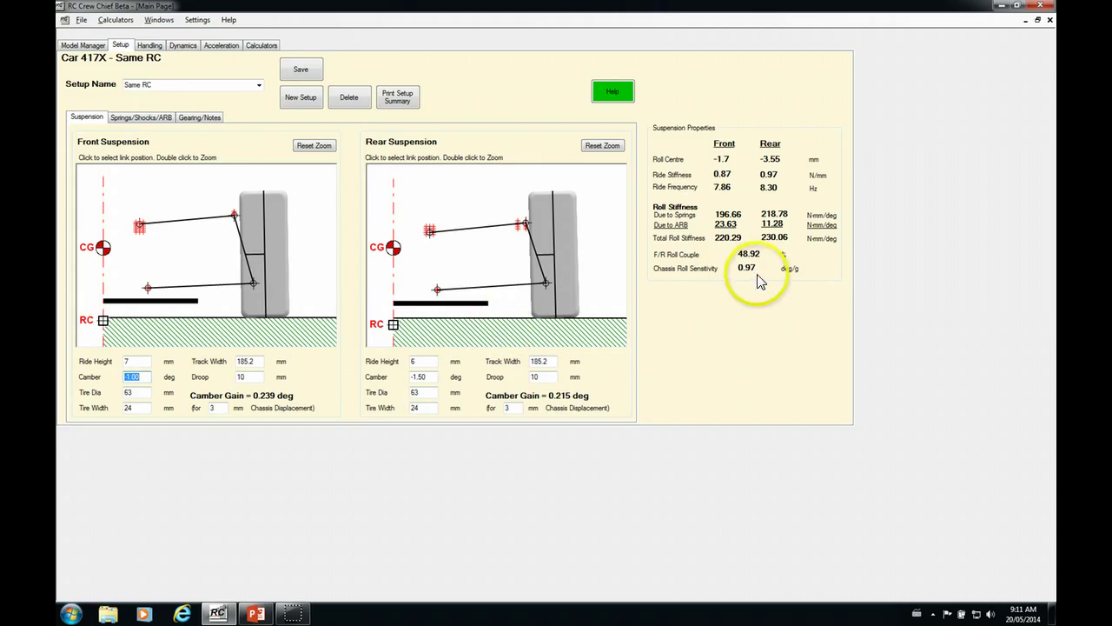
{"action": "left_click", "coordinate": [421, 360]}
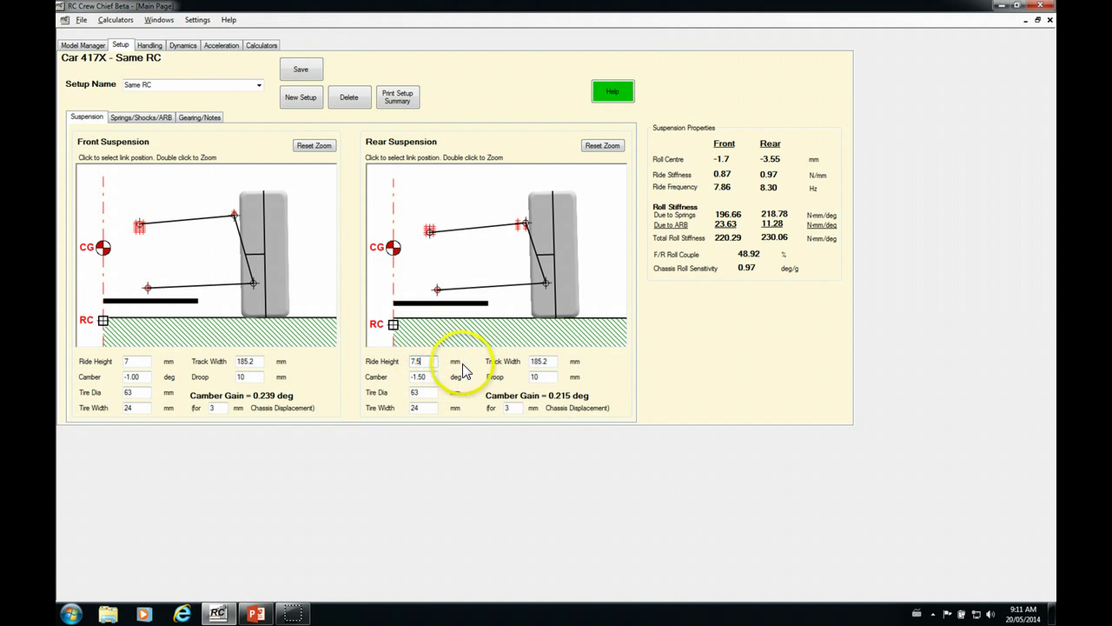
{"action": "key", "text": "Tab"}
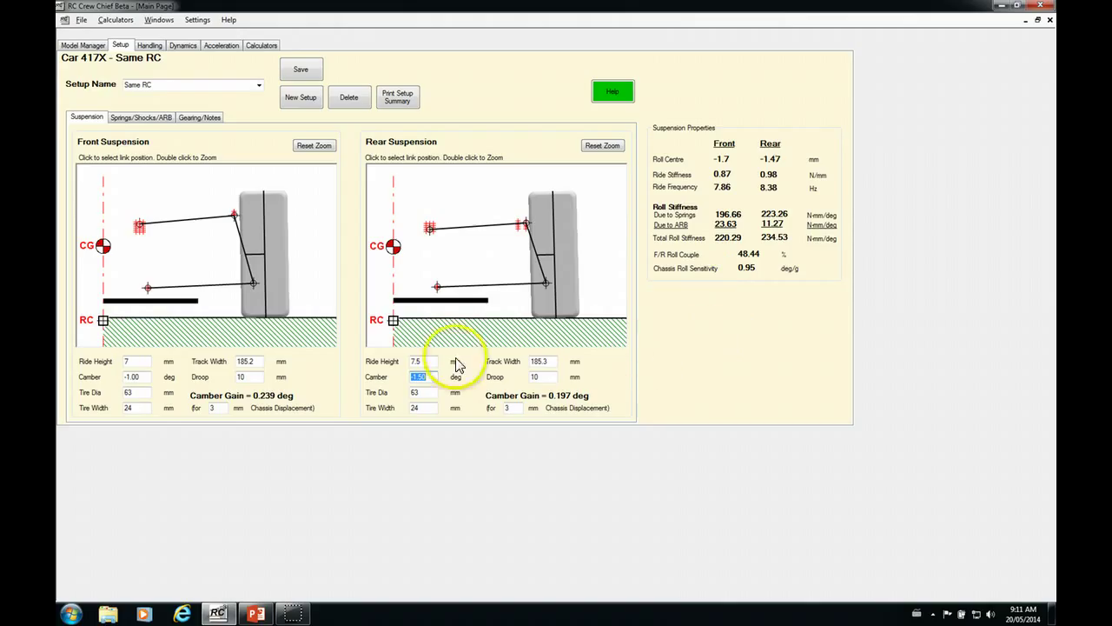
Reload the Same RC setup to discard the ride height changes, and bring up the handling analysis.
{"action": "left_click", "coordinate": [258, 85]}
{"action": "left_click", "coordinate": [178, 112]}
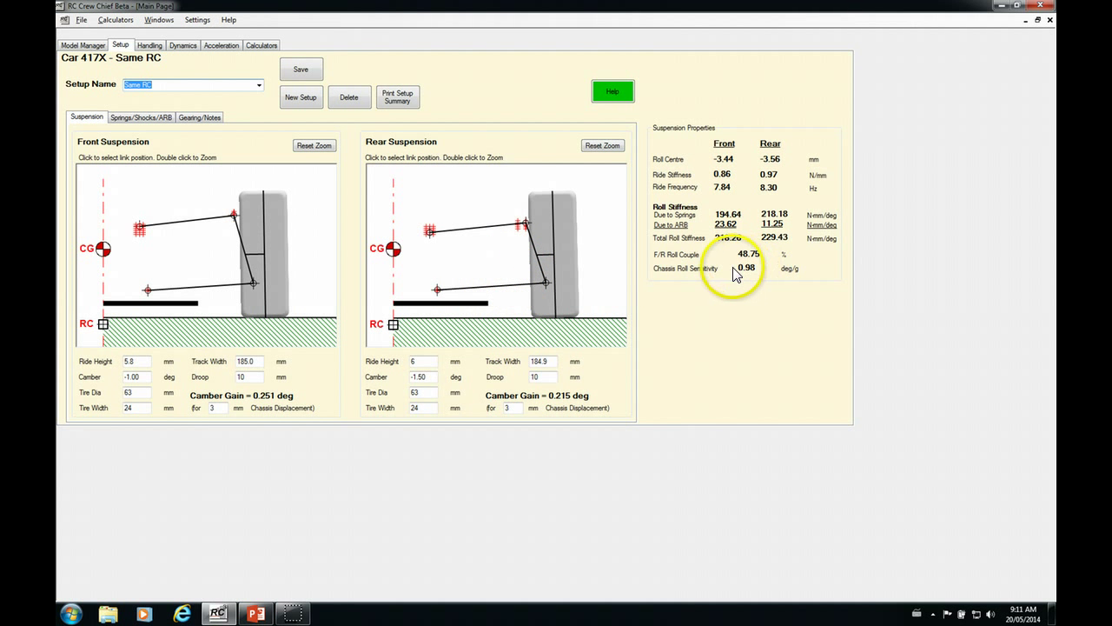
{"action": "left_click", "coordinate": [149, 48]}
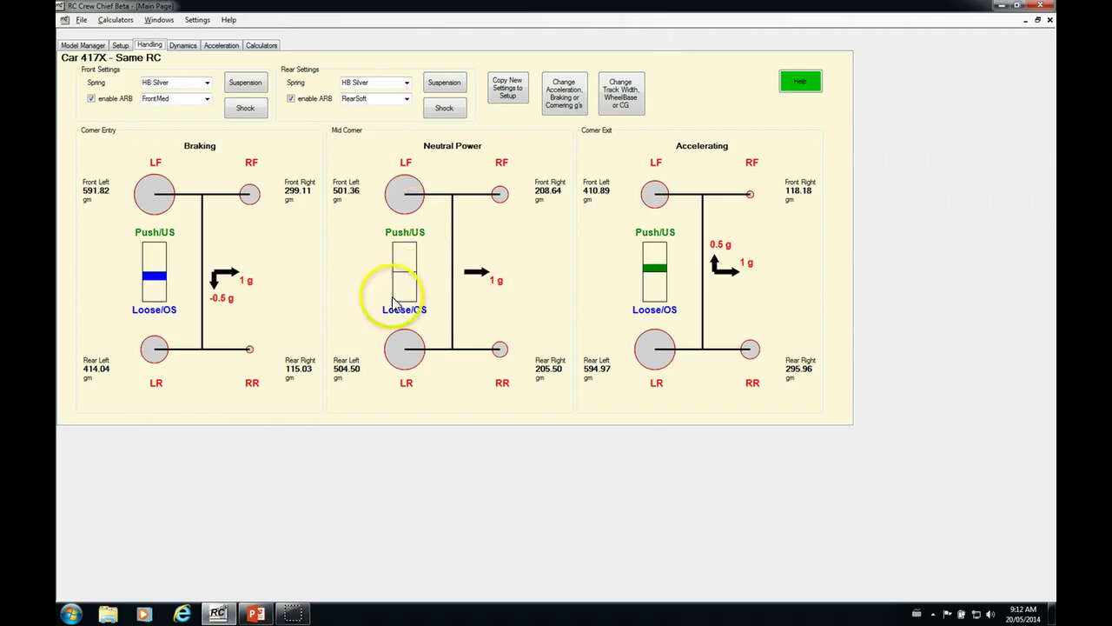
In the front suspension setup, lower the lower link's inner mount and move the upper link's inner mount to the topmost, innermost position.
{"action": "left_click", "coordinate": [246, 87]}
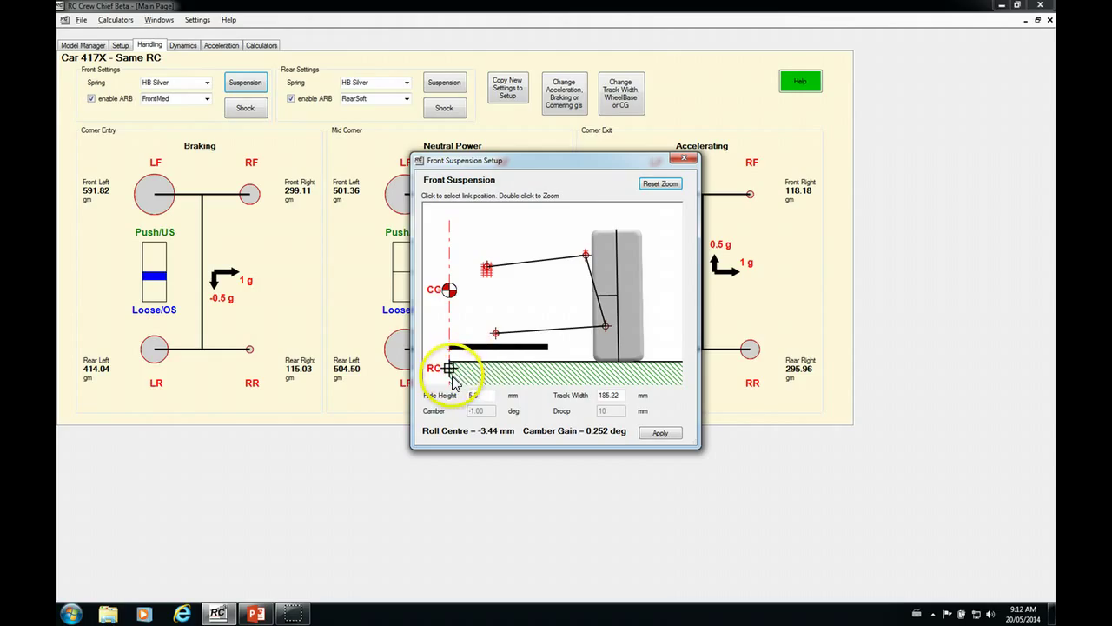
{"action": "double_click", "coordinate": [500, 345]}
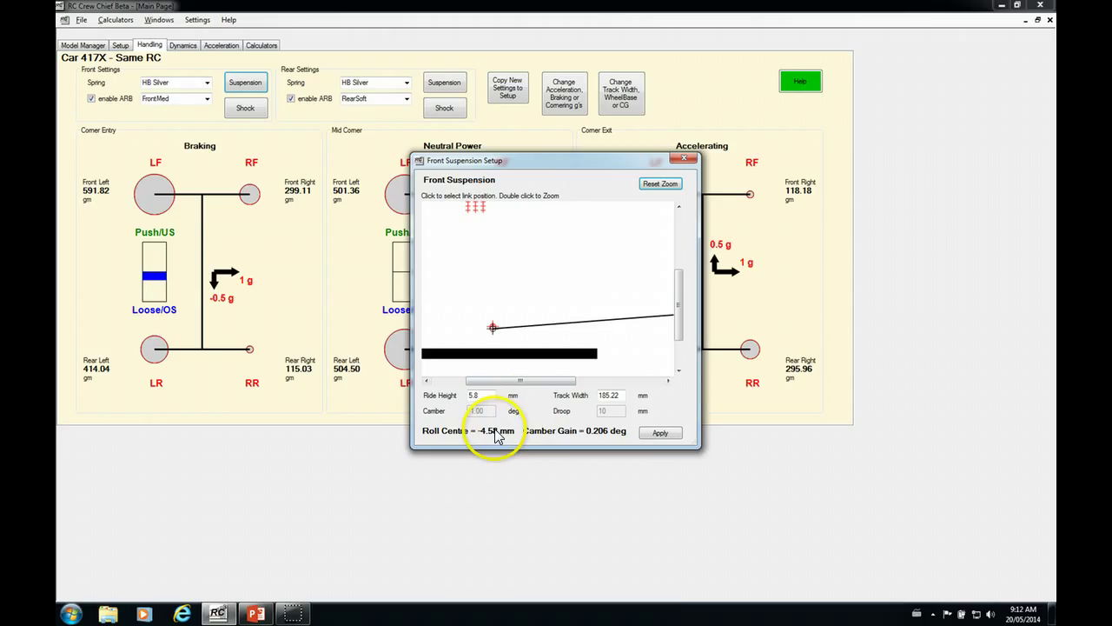
{"action": "left_click_drag", "start_coordinate": [677, 298], "coordinate": [676, 262]}
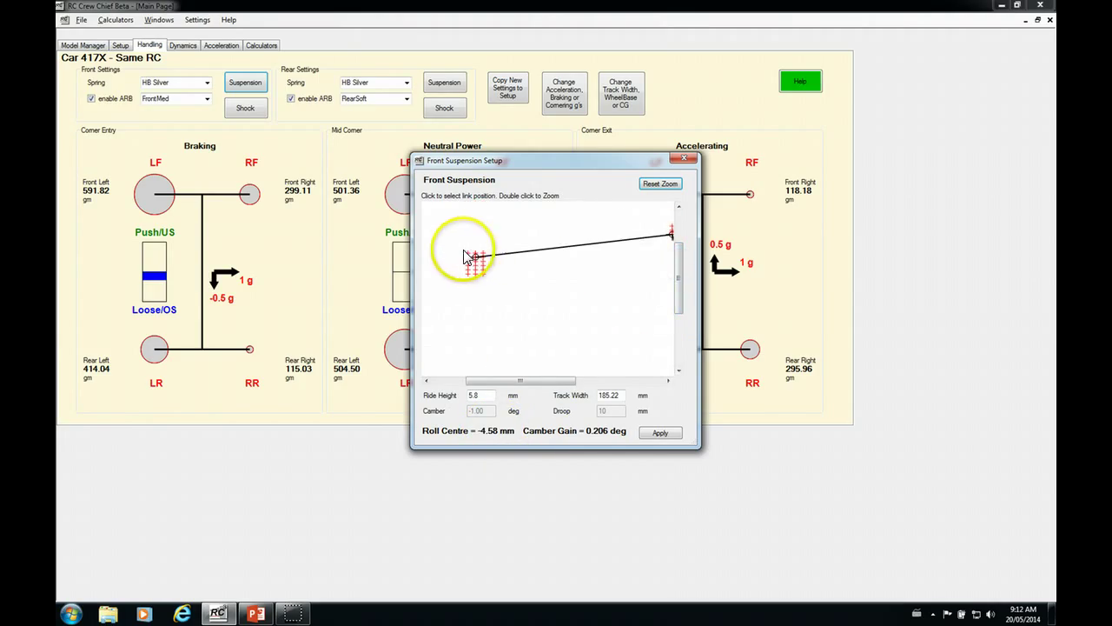
{"action": "left_click", "coordinate": [469, 252]}
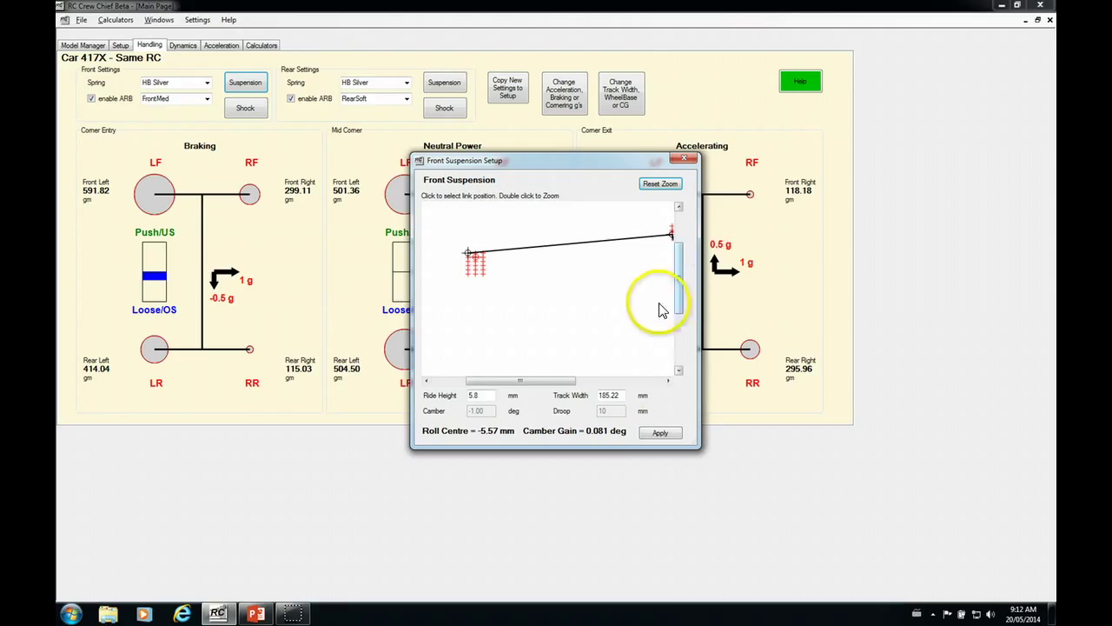
Apply the front link changes, check their effect on the handling balance, and close the front suspension setup.
{"action": "mouse_move", "coordinate": [563, 380]}
{"action": "left_mouse_down"}
{"action": "mouse_move", "coordinate": [589, 382]}
{"action": "mouse_move", "coordinate": [560, 382]}
{"action": "mouse_move", "coordinate": [574, 383]}
{"action": "left_mouse_up"}
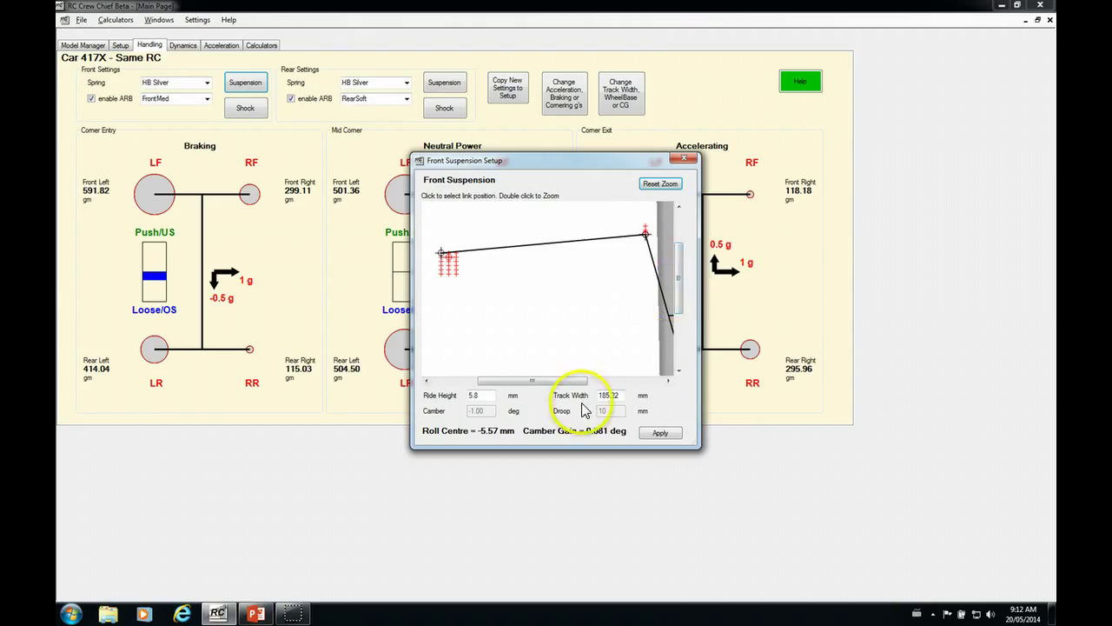
{"action": "left_click", "coordinate": [660, 437]}
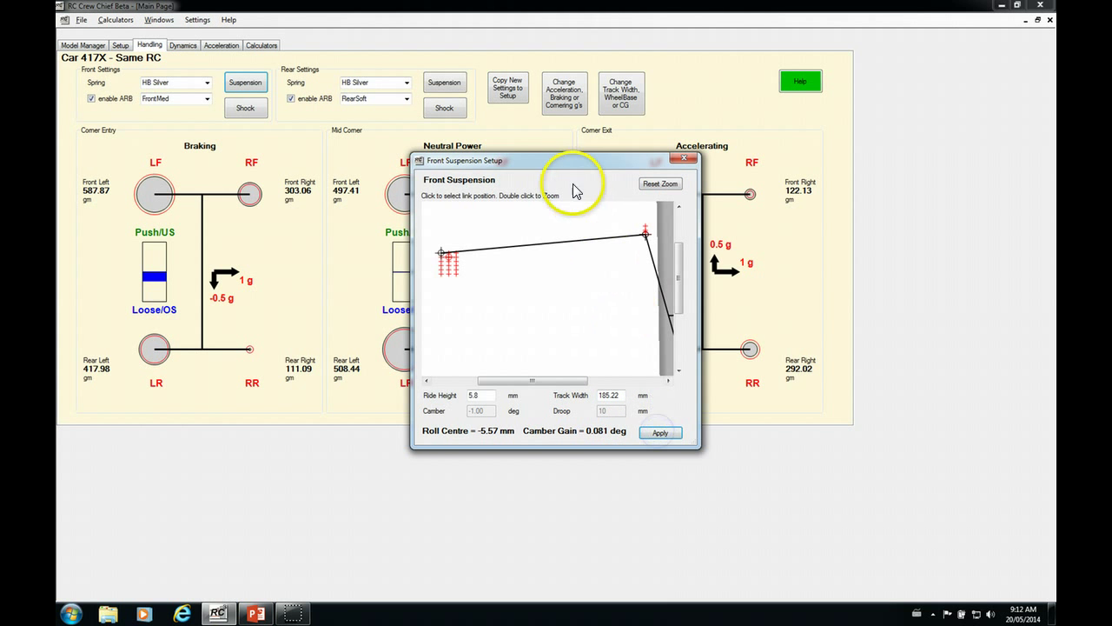
{"action": "left_click_drag", "start_coordinate": [570, 161], "coordinate": [736, 148]}
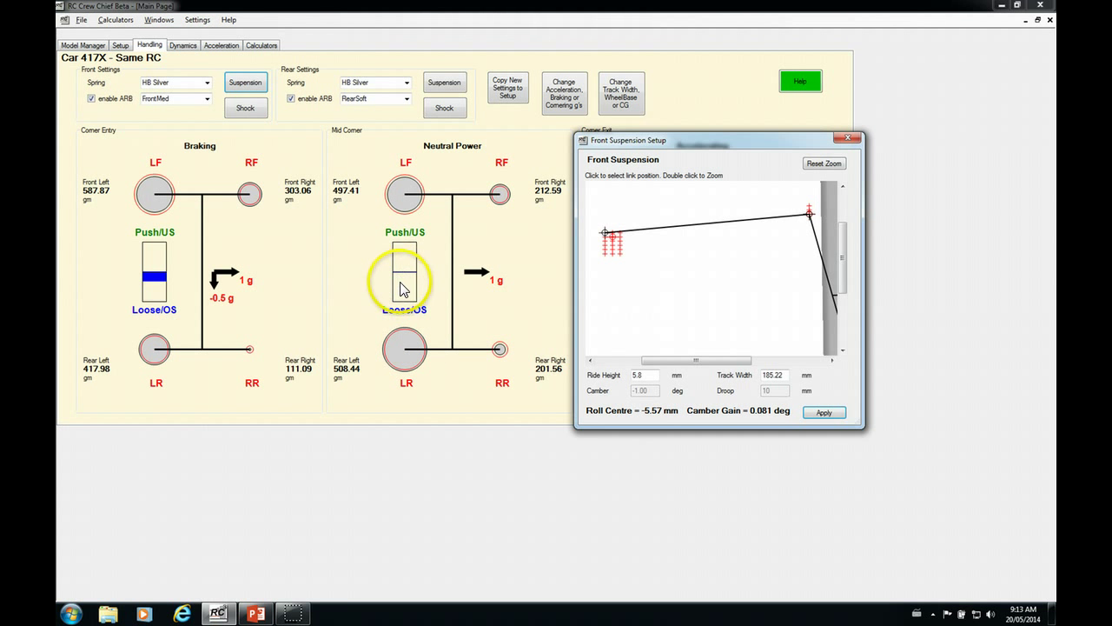
{"action": "left_click", "coordinate": [847, 139]}
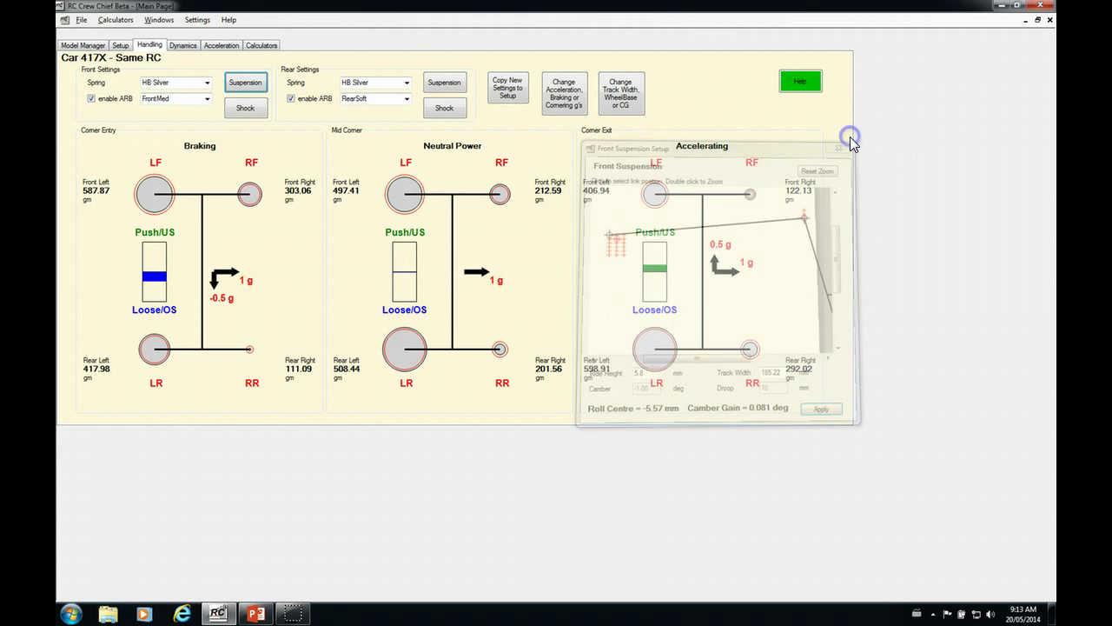
In the rear suspension setup, move the lower link's inner mount to a lower position.
{"action": "left_click", "coordinate": [437, 85]}
{"action": "mouse_move", "coordinate": [524, 156]}
{"action": "left_mouse_down"}
{"action": "mouse_move", "coordinate": [627, 156]}
{"action": "mouse_move", "coordinate": [683, 131]}
{"action": "mouse_move", "coordinate": [643, 124]}
{"action": "left_mouse_up"}
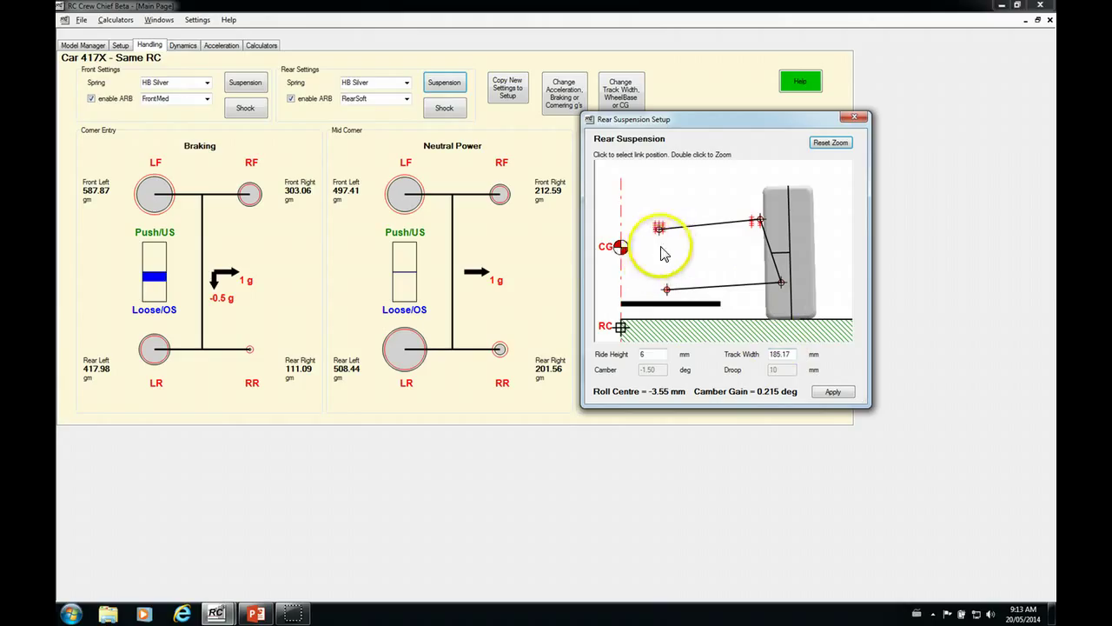
{"action": "double_click", "coordinate": [679, 296]}
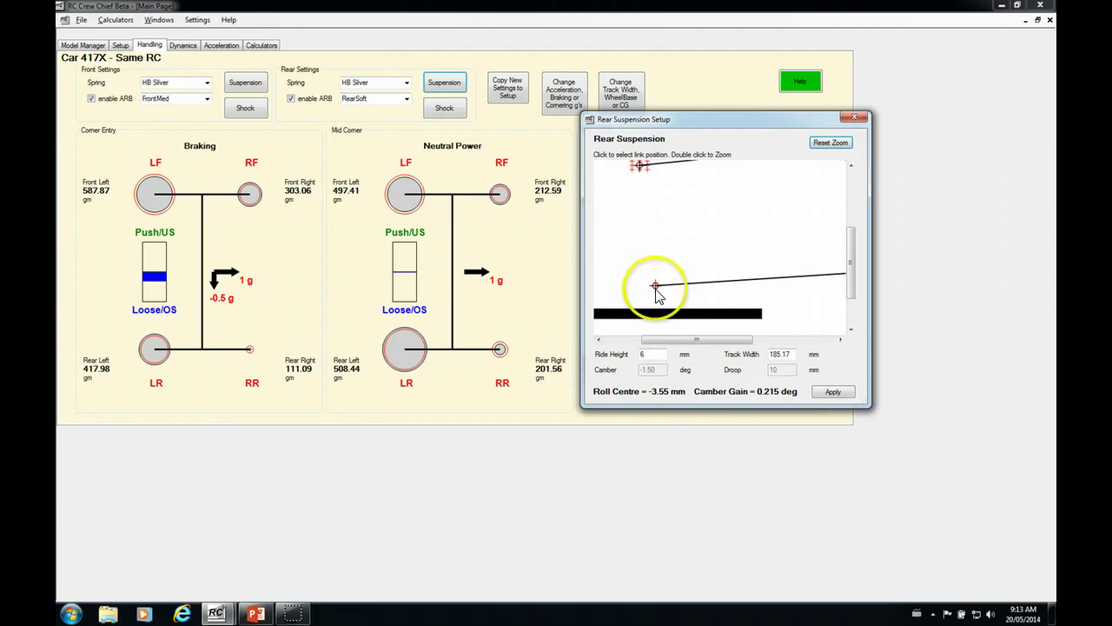
{"action": "left_click", "coordinate": [656, 287]}
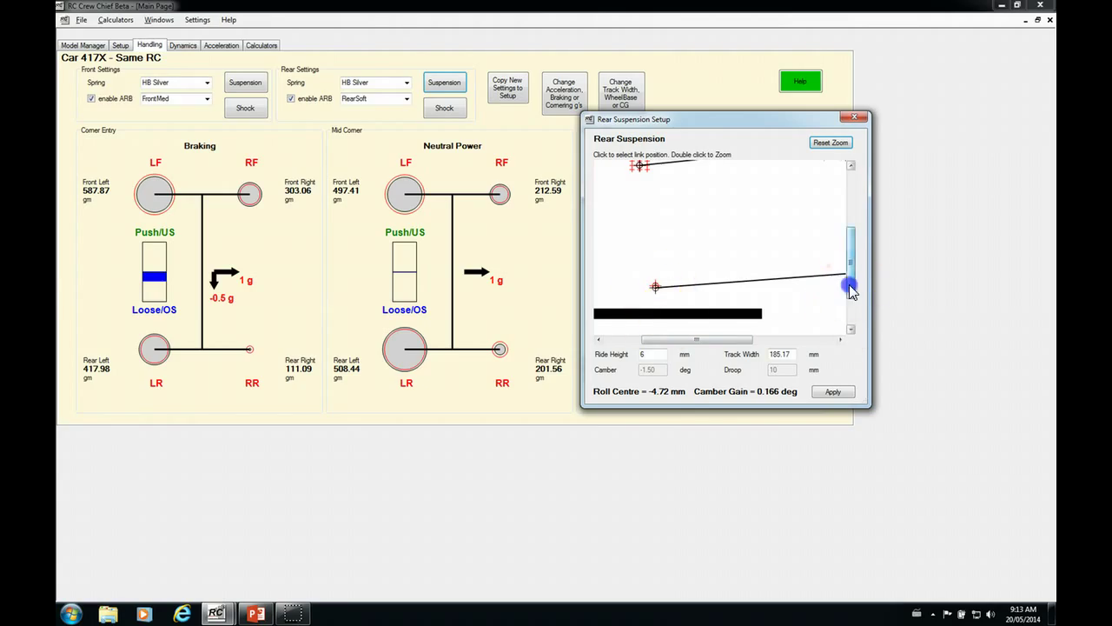
Move the rear upper link's inner mount up to an innermost position, raise its outer mount, and apply the rear suspension changes.
{"action": "scroll", "coordinate": [846, 281], "scroll_direction": "up", "scroll_amount": 1}
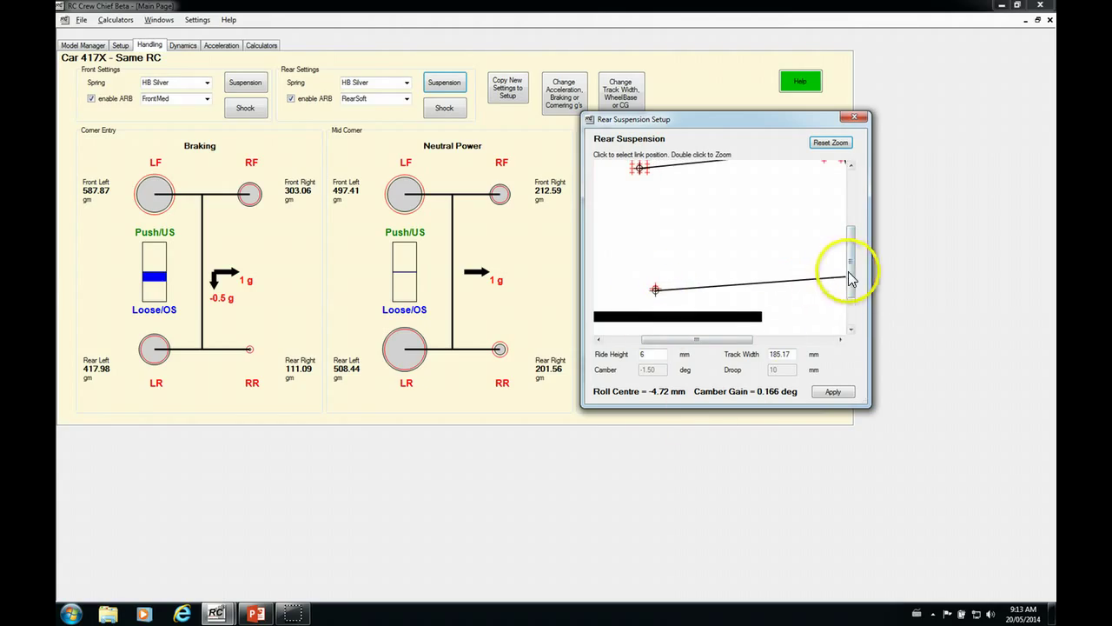
{"action": "left_click_drag", "start_coordinate": [850, 267], "coordinate": [847, 247]}
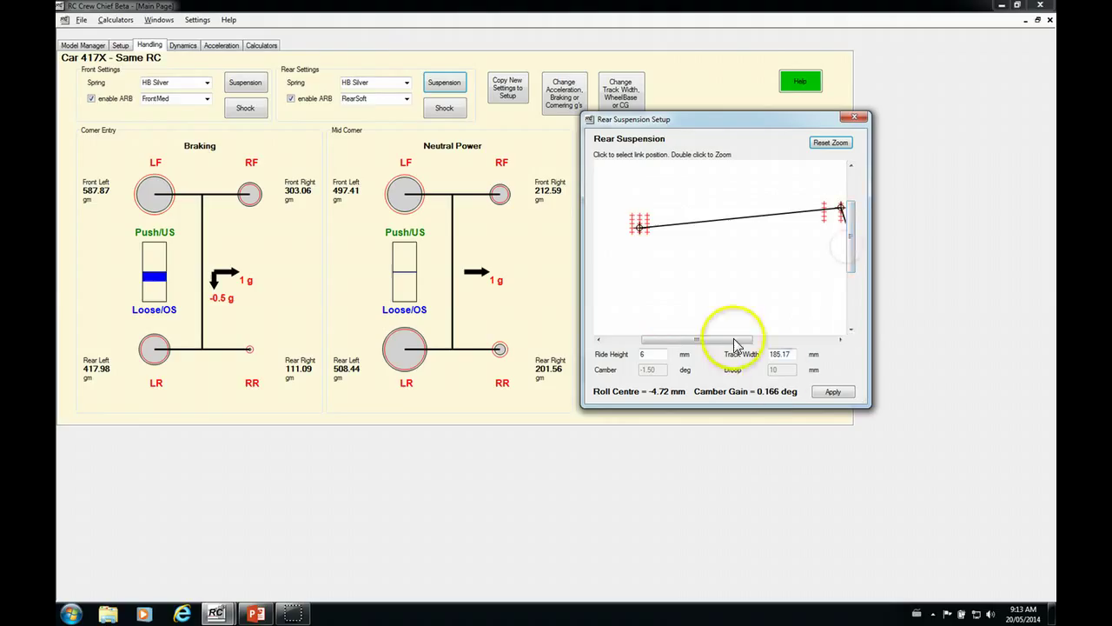
{"action": "left_click_drag", "start_coordinate": [725, 339], "coordinate": [728, 341]}
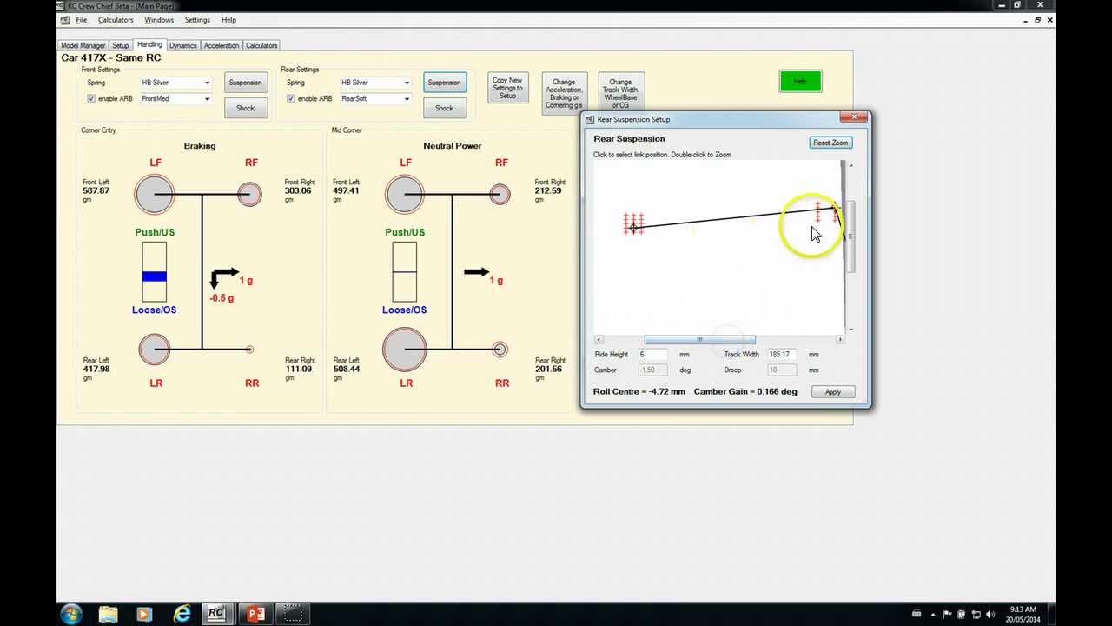
{"action": "left_click", "coordinate": [625, 220]}
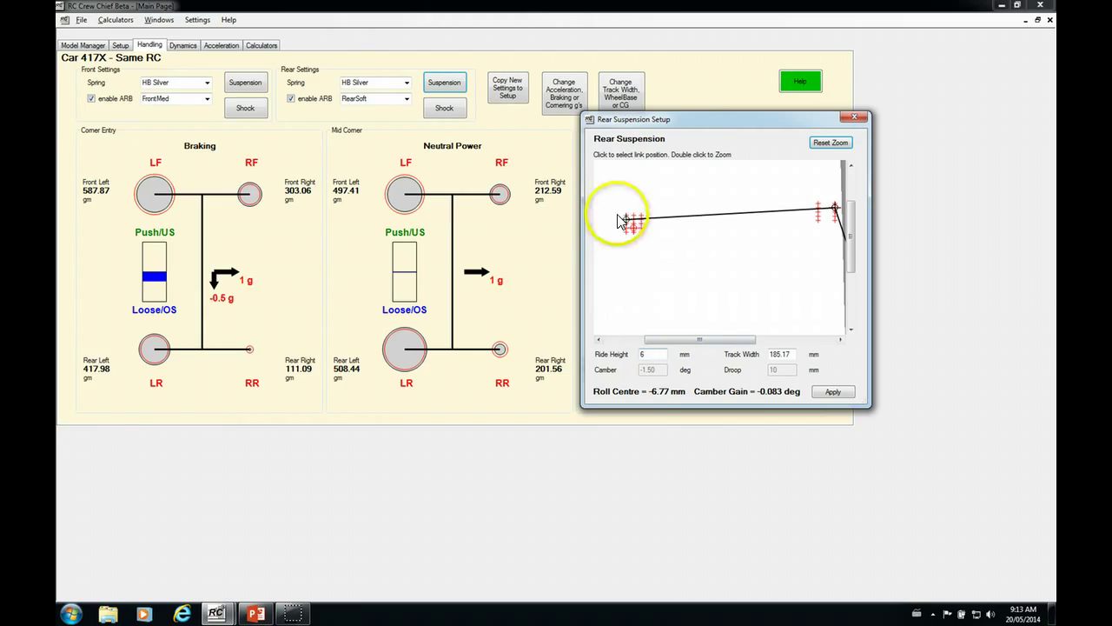
{"action": "left_click", "coordinate": [836, 205]}
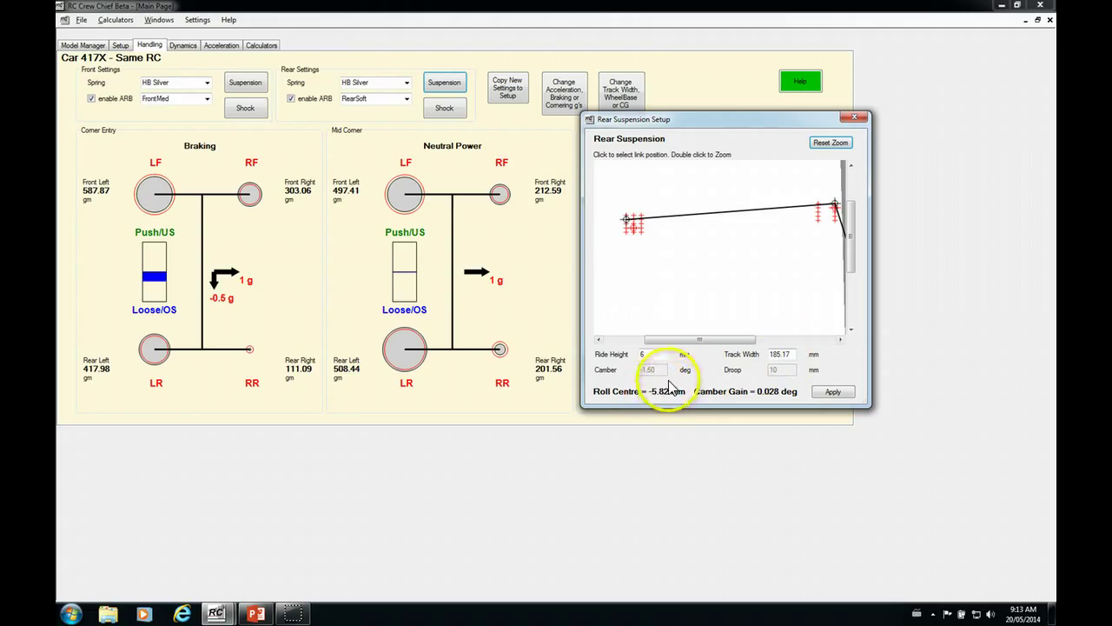
{"action": "left_click", "coordinate": [626, 223]}
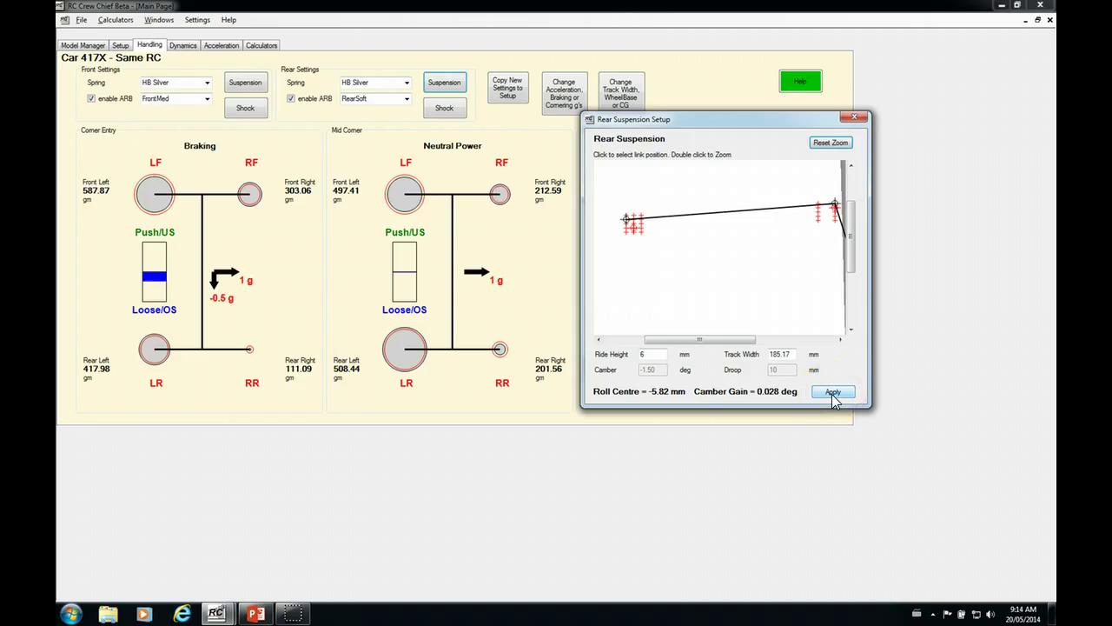
{"action": "left_click", "coordinate": [832, 393]}
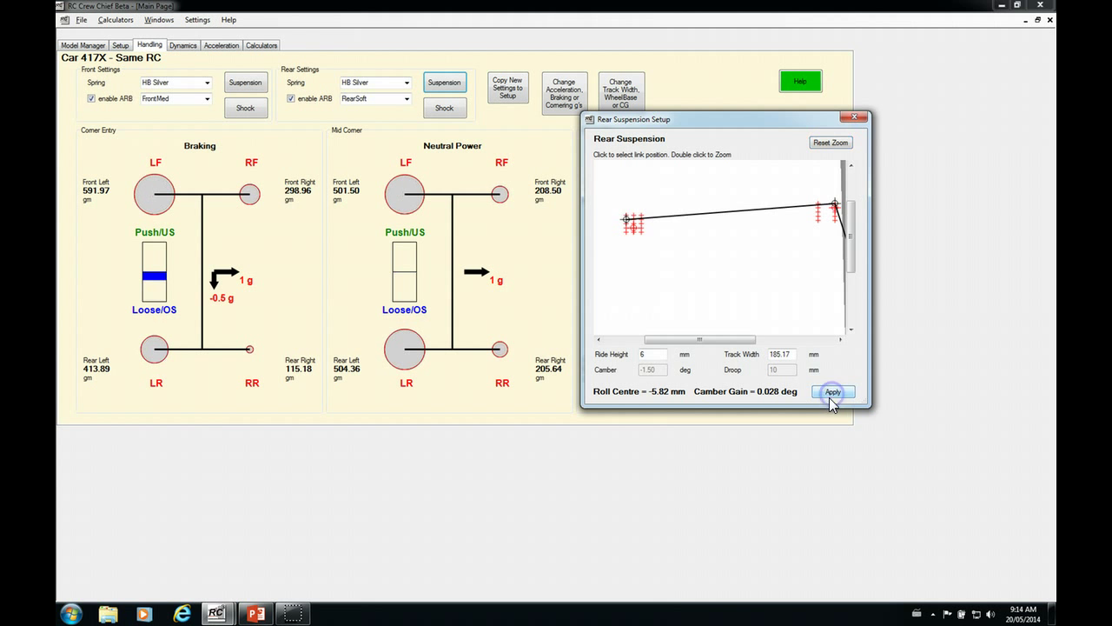
{"action": "left_click", "coordinate": [855, 118]}
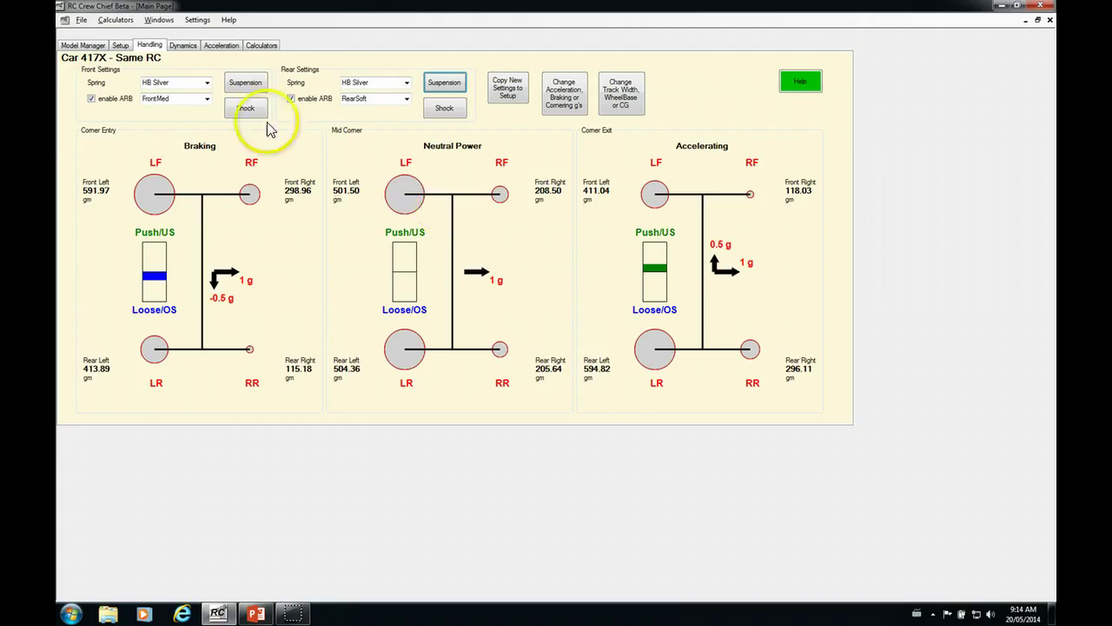
Change both the front and rear springs to HB Blue in the handling settings.
{"action": "left_click", "coordinate": [207, 82]}
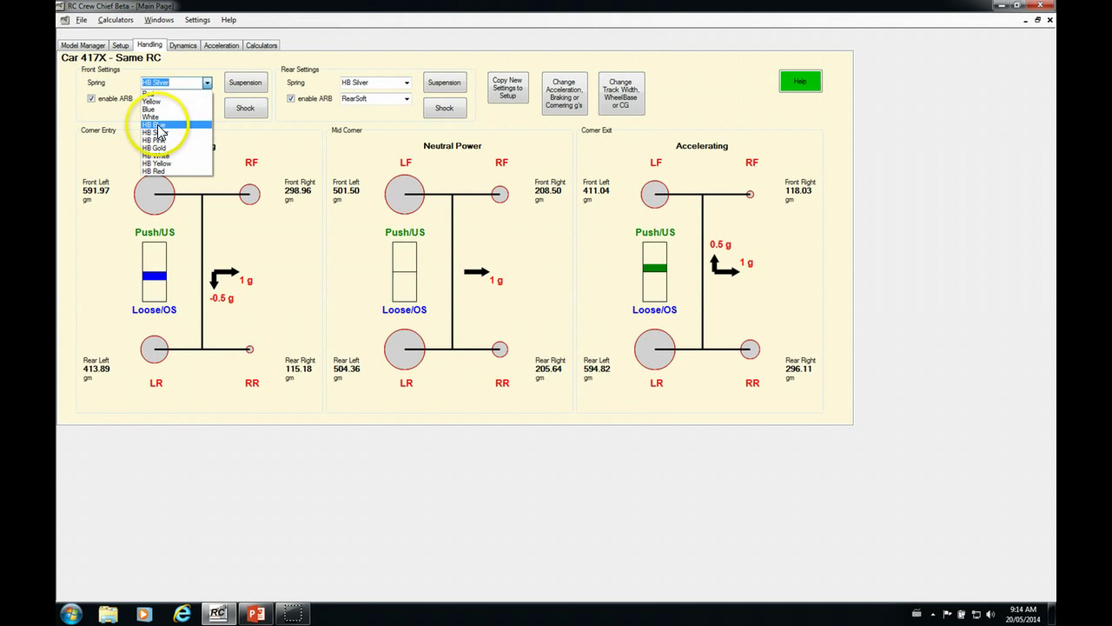
{"action": "left_click", "coordinate": [155, 124]}
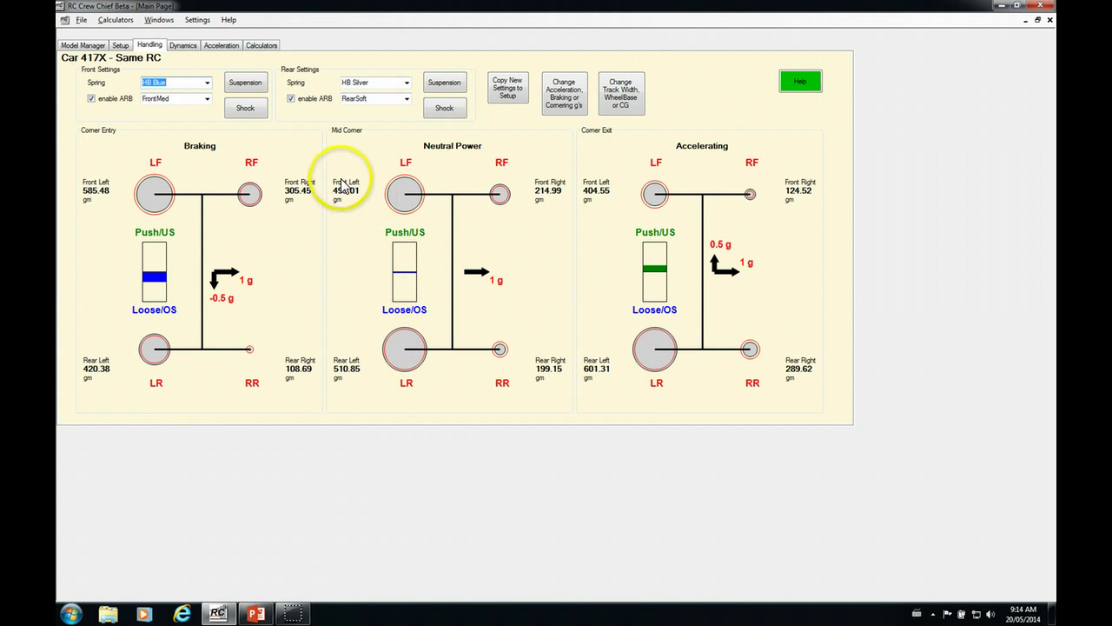
{"action": "left_click", "coordinate": [407, 85]}
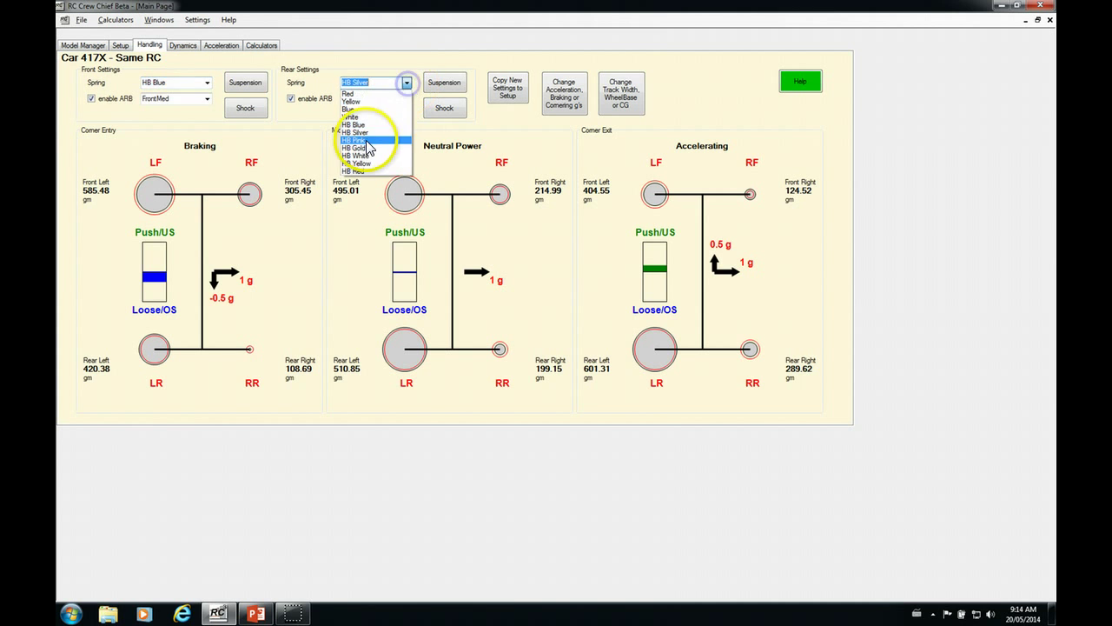
{"action": "left_click", "coordinate": [367, 128]}
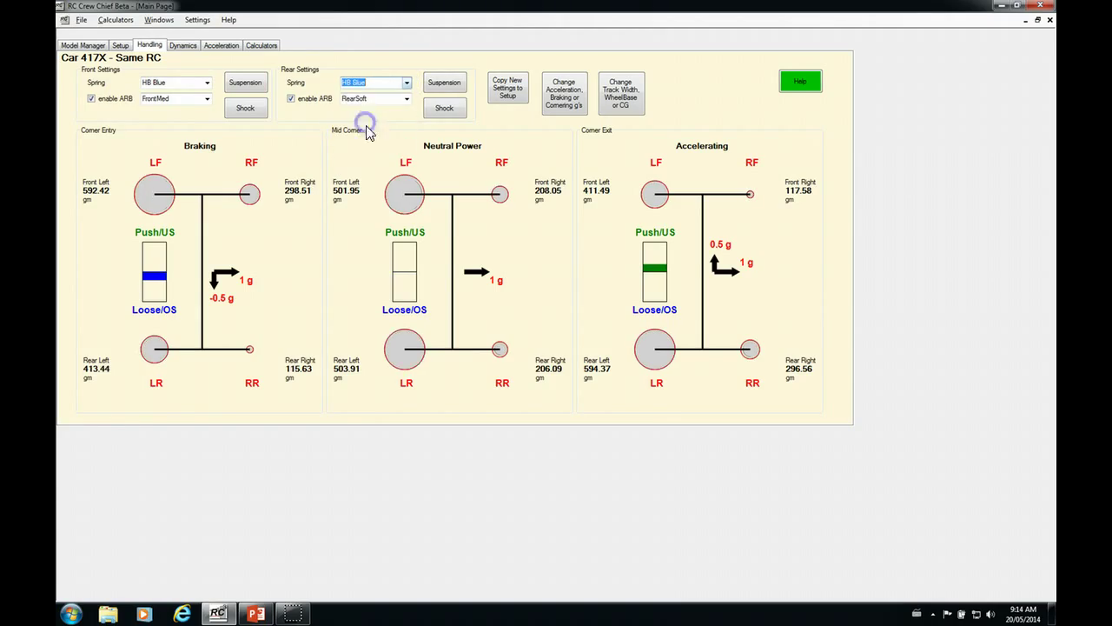
Disable the rear anti-roll bar and set the front anti-roll bar to FrontSoft, keeping it enabled.
{"action": "left_click", "coordinate": [292, 99]}
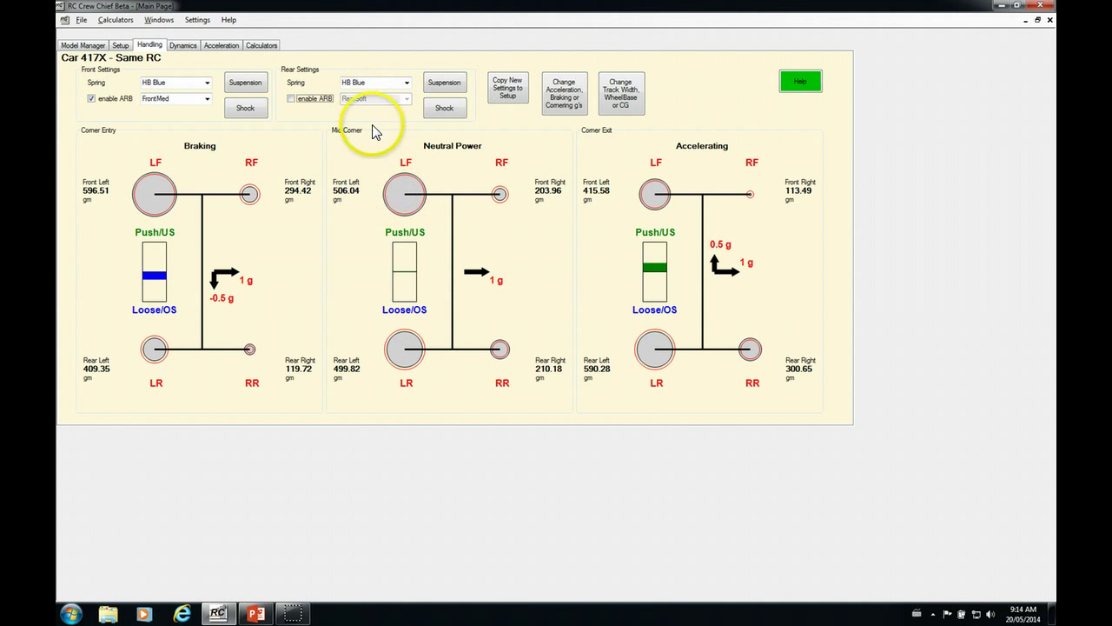
{"action": "left_click", "coordinate": [91, 99]}
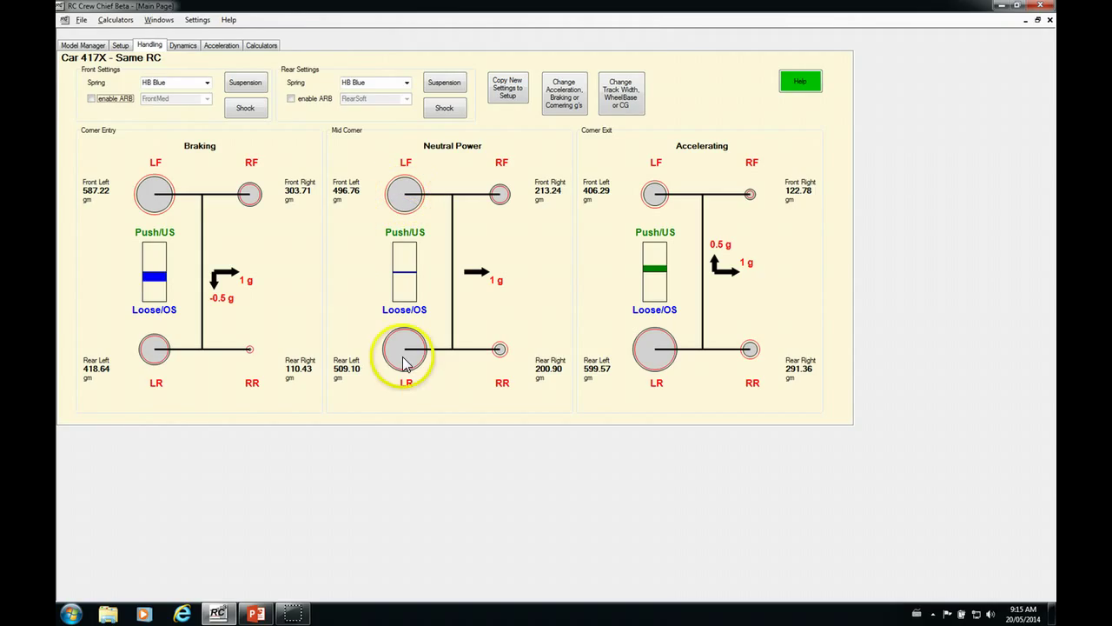
{"action": "left_click", "coordinate": [93, 99]}
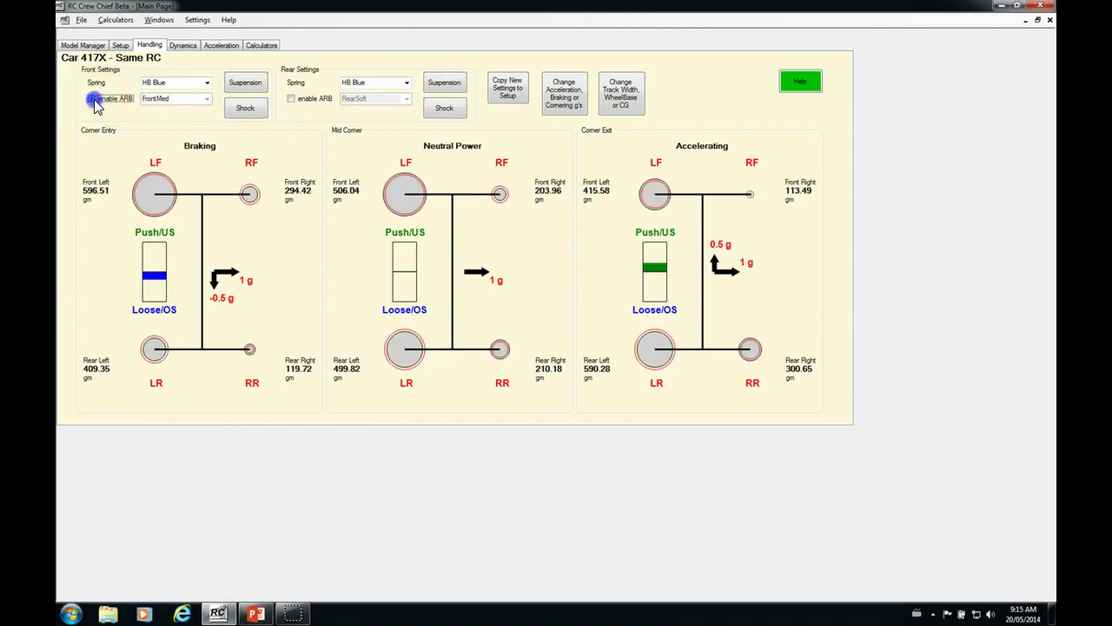
{"action": "left_click", "coordinate": [203, 99]}
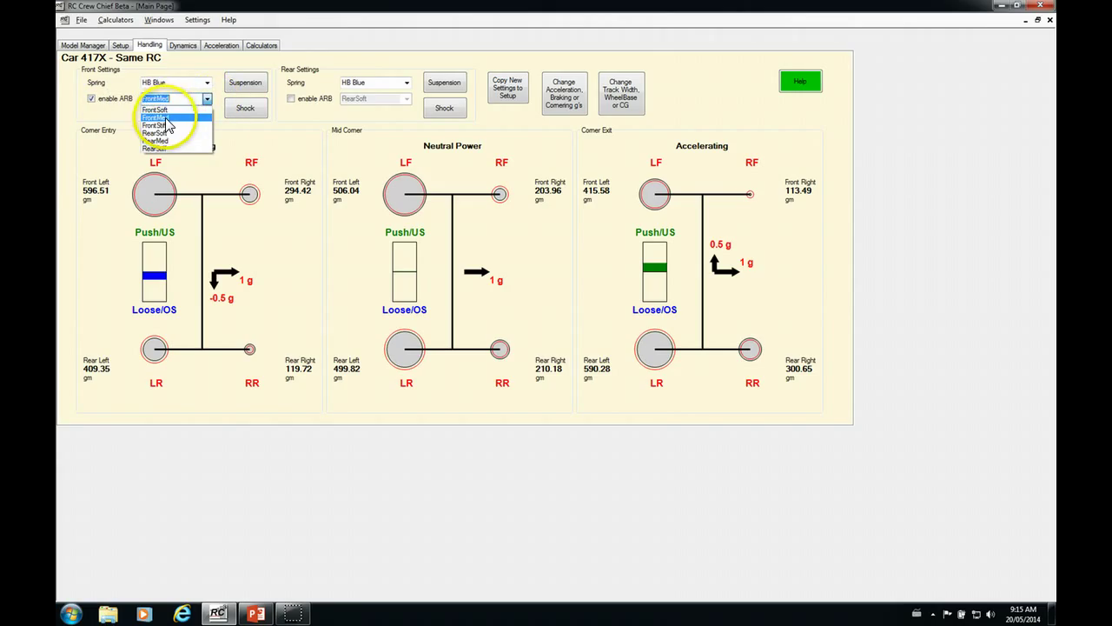
{"action": "left_click", "coordinate": [165, 111]}
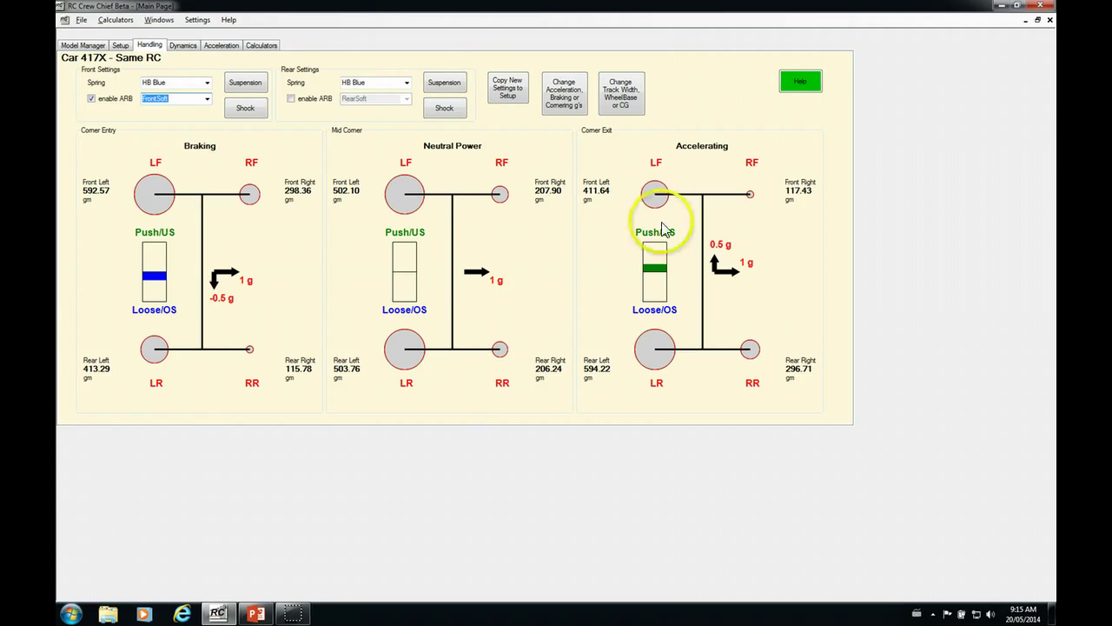
Copy the new handling settings into a newly created setup and save it.
{"action": "left_click", "coordinate": [513, 96]}
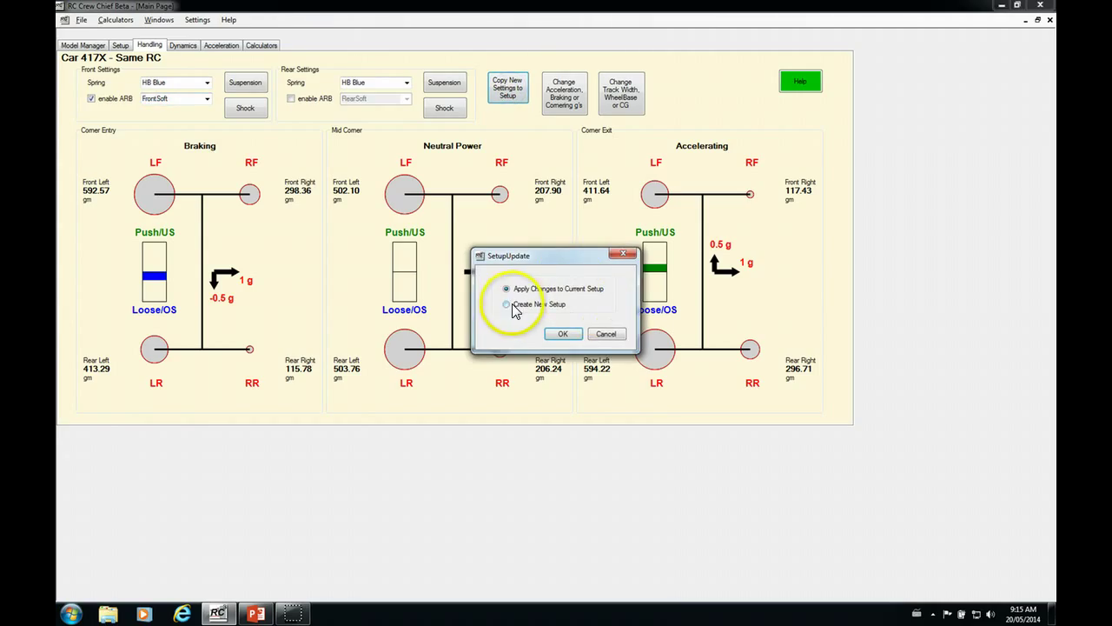
{"action": "left_click", "coordinate": [565, 333]}
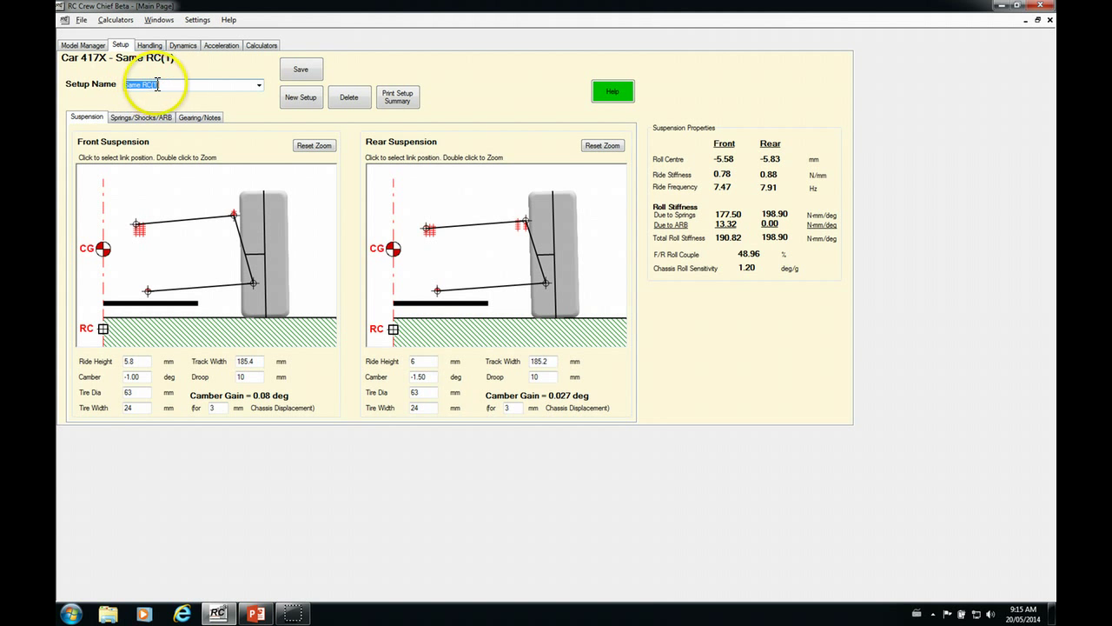
{"action": "left_click", "coordinate": [303, 70]}
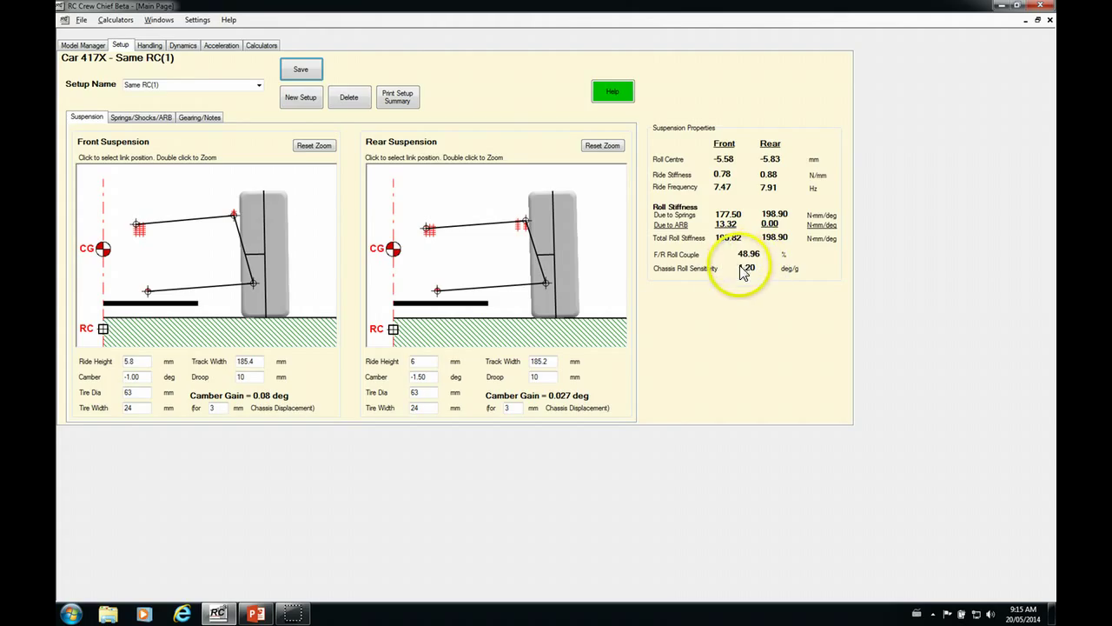
Switch between the Same RC and Same RC(1) setups to compare their roll centres, roll stiffness, roll couple and chassis roll sensitivity.
{"action": "left_click", "coordinate": [259, 84]}
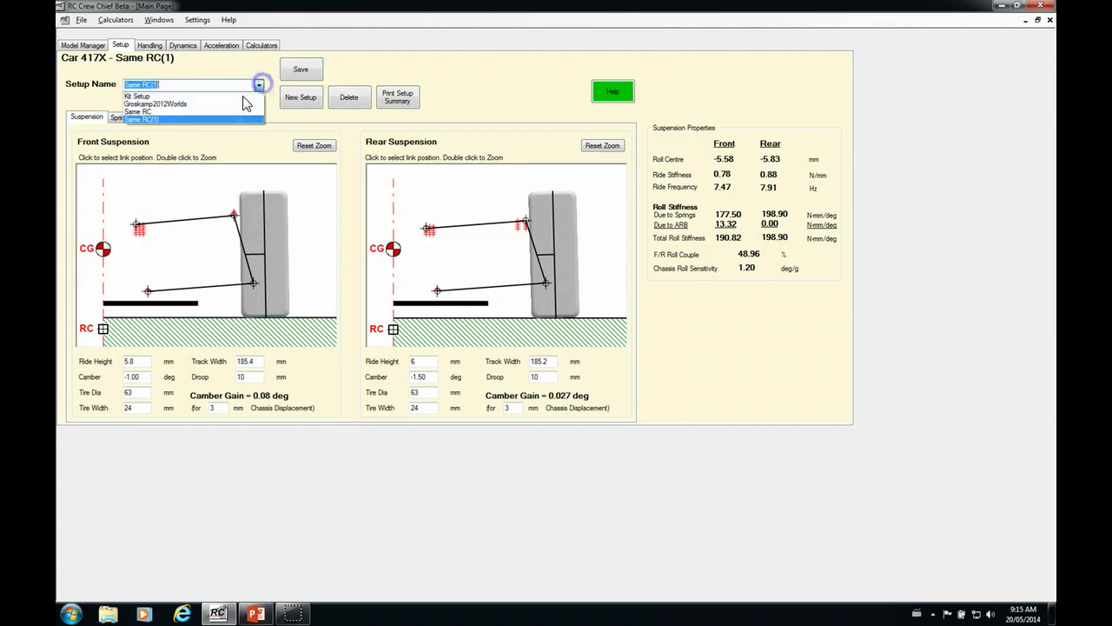
{"action": "left_click", "coordinate": [186, 112]}
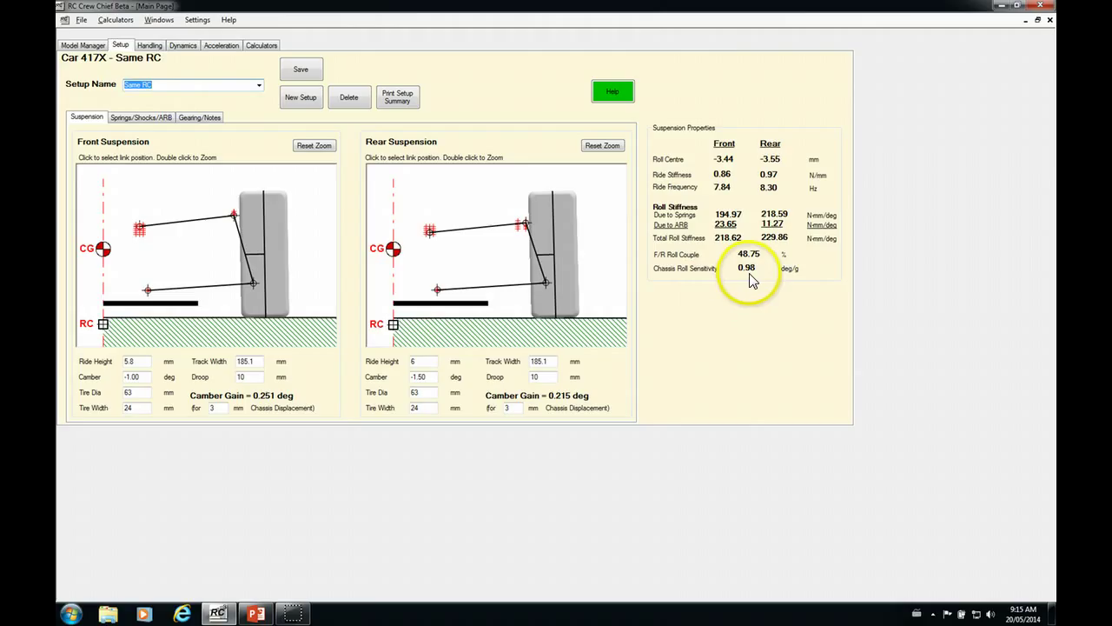
{"action": "left_click", "coordinate": [259, 86]}
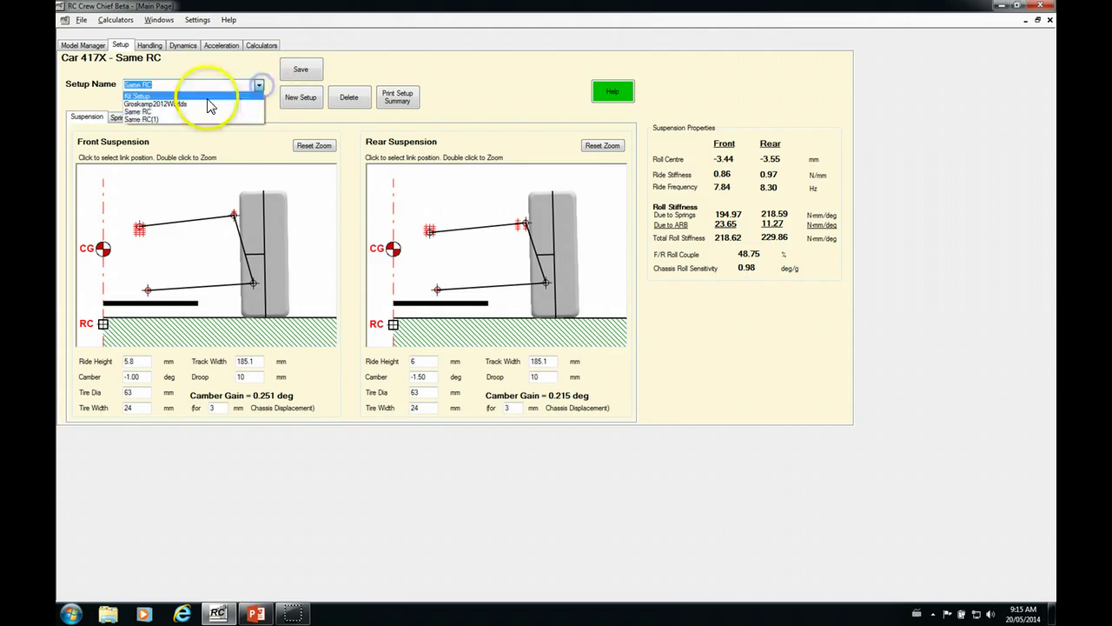
{"action": "left_click", "coordinate": [141, 119]}
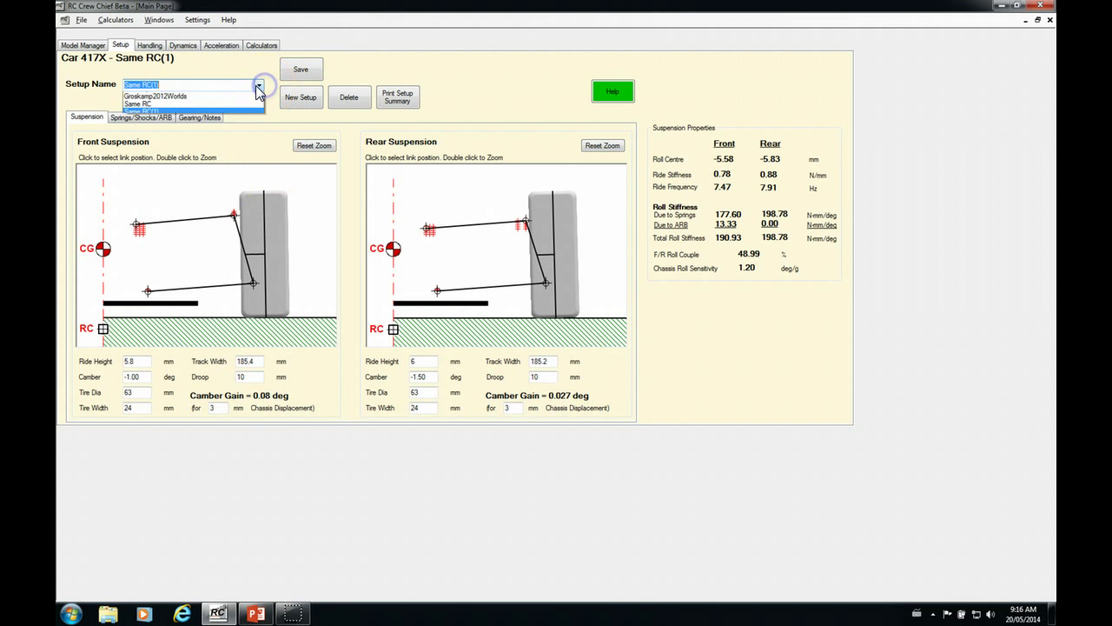
{"action": "left_click", "coordinate": [174, 103]}
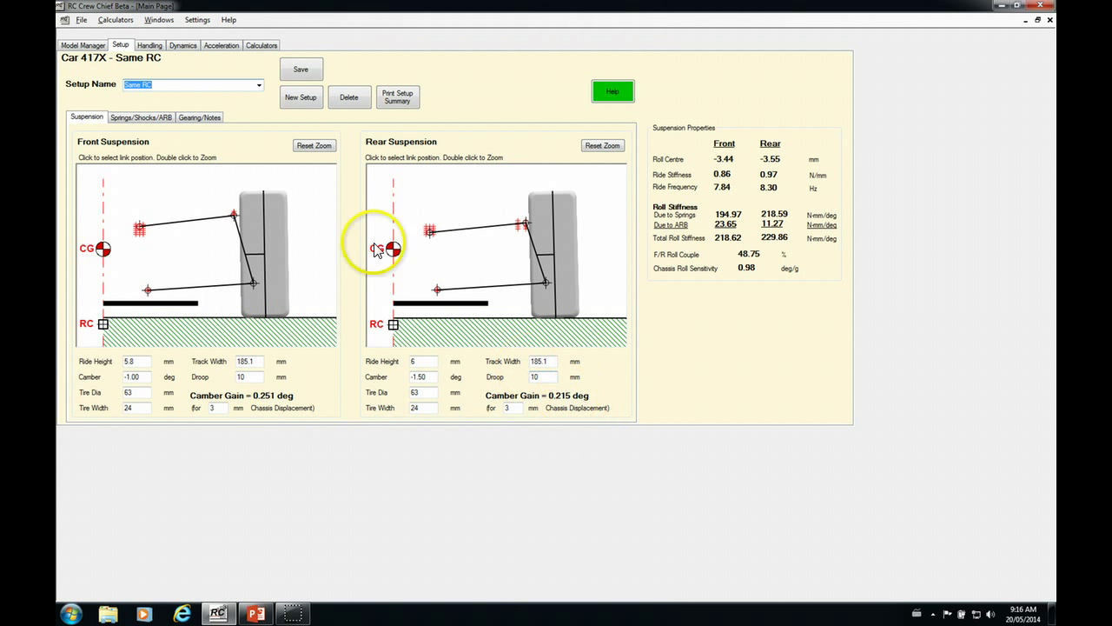
{"action": "left_click", "coordinate": [259, 87]}
{"action": "left_click", "coordinate": [162, 119]}
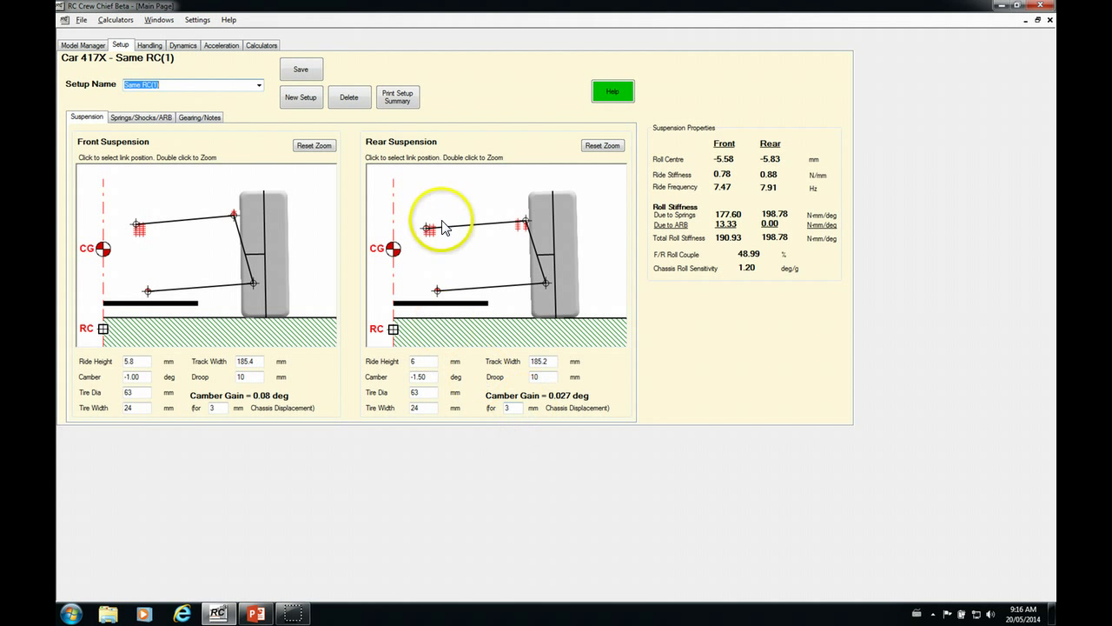
Load the Same RC setup and set the max lateral acceleration to 2 g in its dynamics analysis.
{"action": "left_click", "coordinate": [185, 47]}
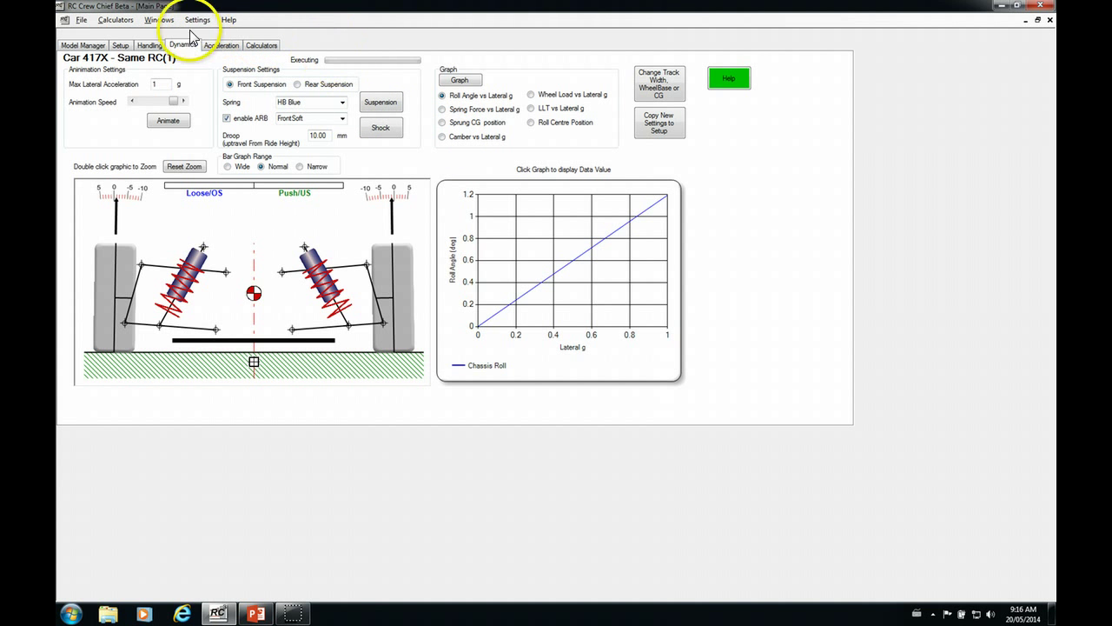
{"action": "left_click", "coordinate": [120, 45]}
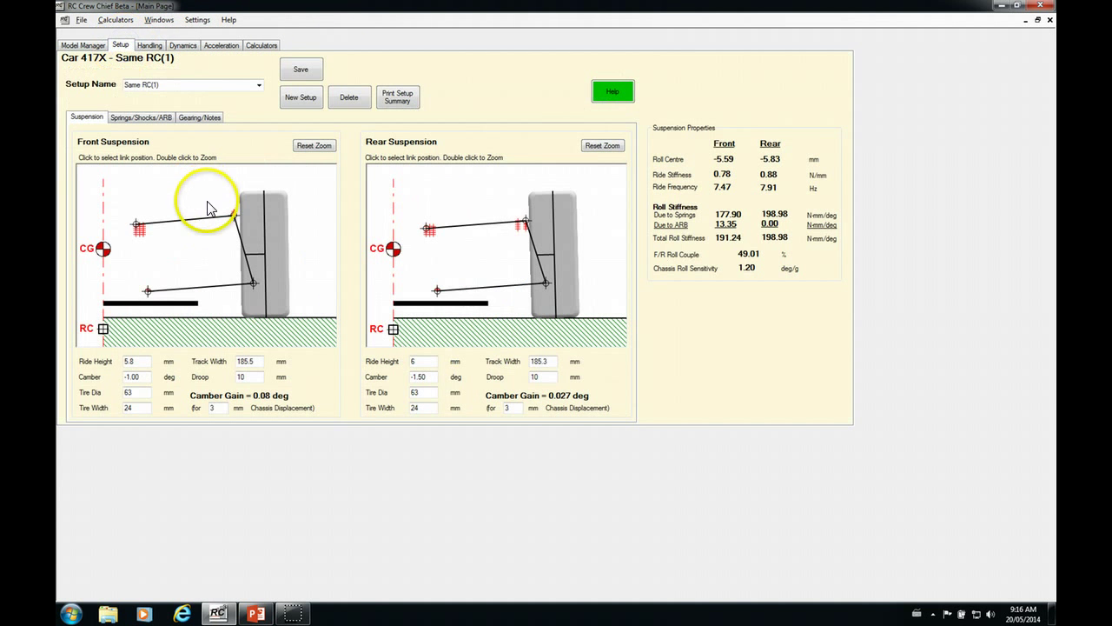
{"action": "left_click", "coordinate": [259, 84]}
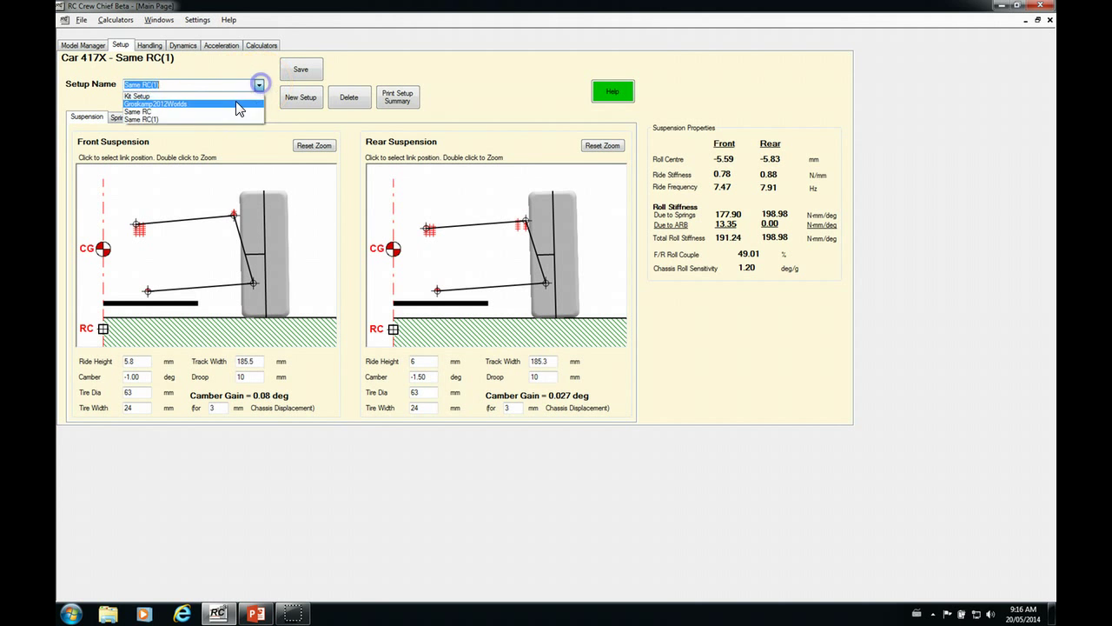
{"action": "left_click", "coordinate": [148, 111]}
{"action": "left_click", "coordinate": [183, 46]}
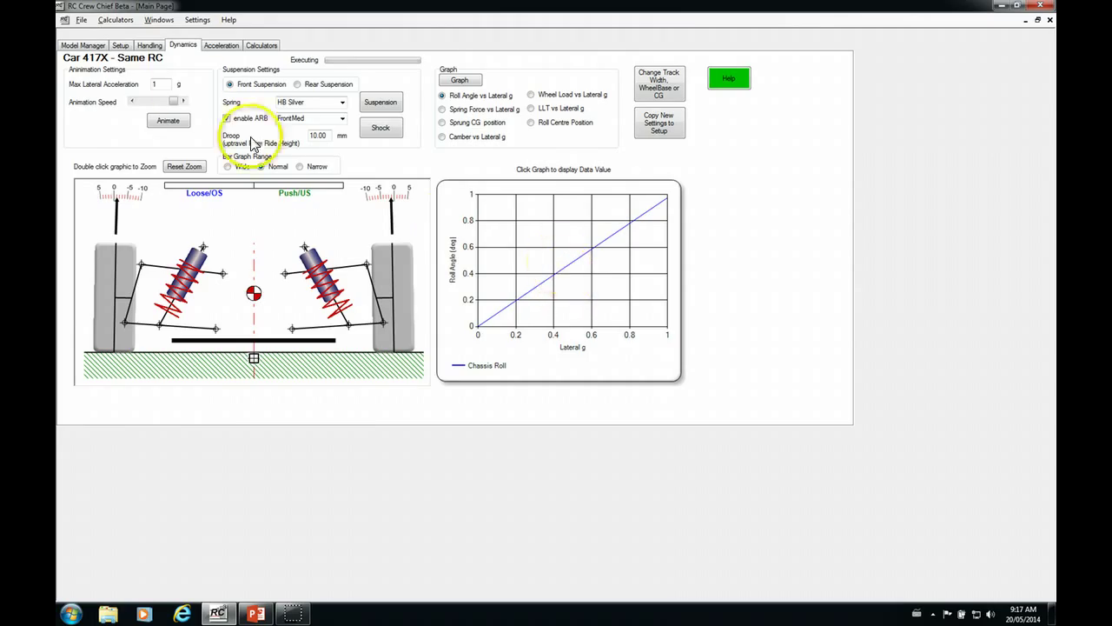
{"action": "double_click", "coordinate": [157, 84]}
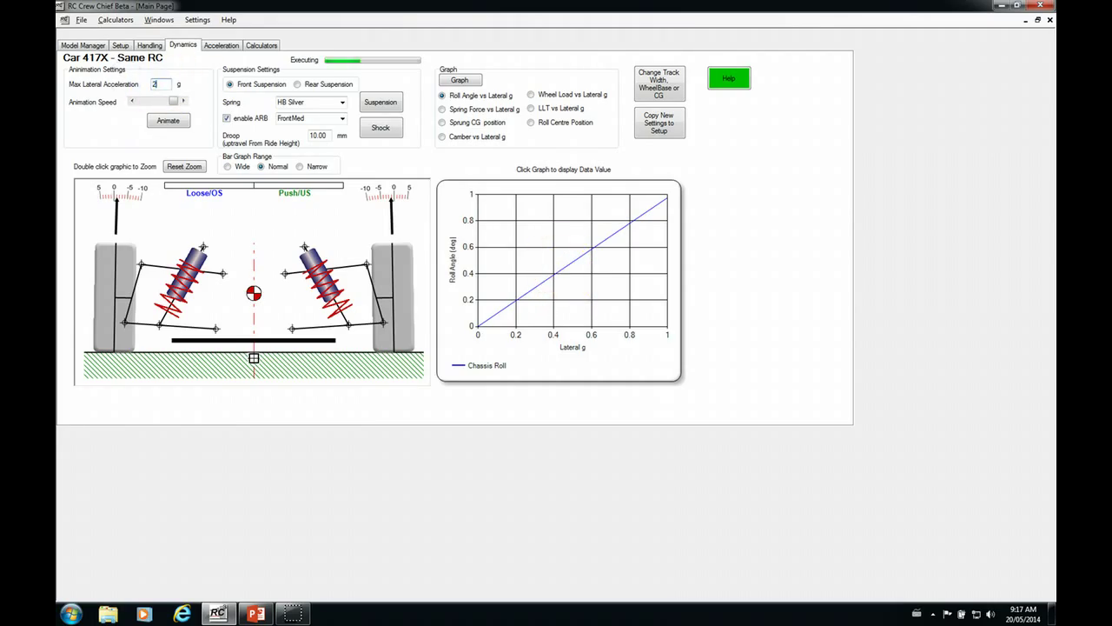
{"action": "type", "text": "2"}
{"action": "key", "text": "Return"}
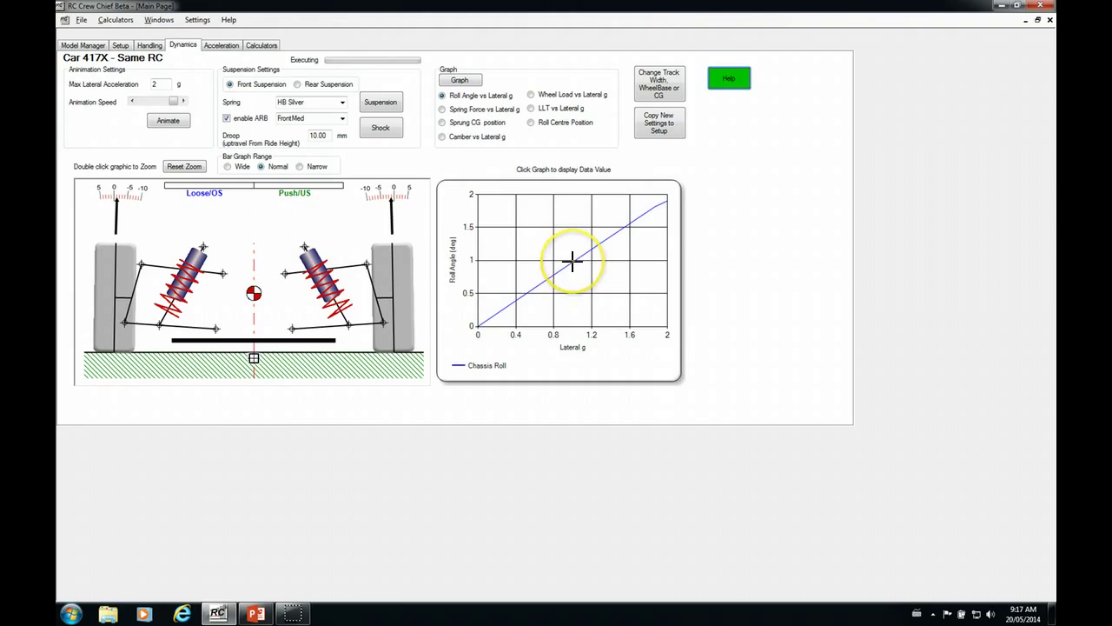
Read the Same RC chassis roll angle at 1 g on the graph and check it against the setup's chassis roll sensitivity.
{"action": "left_click", "coordinate": [573, 259]}
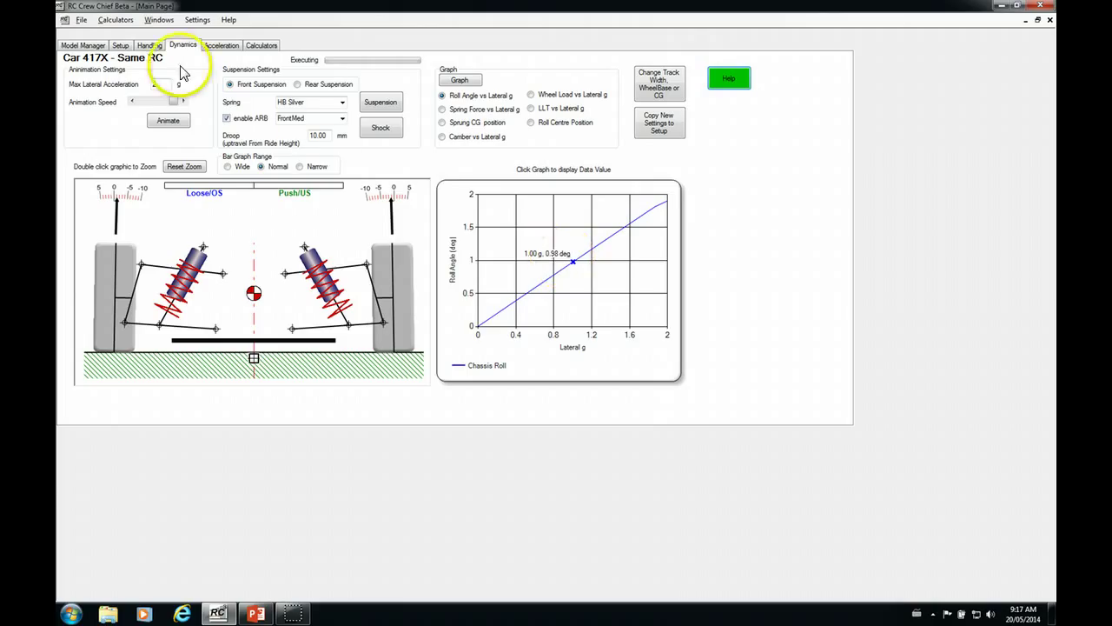
{"action": "left_click", "coordinate": [123, 44]}
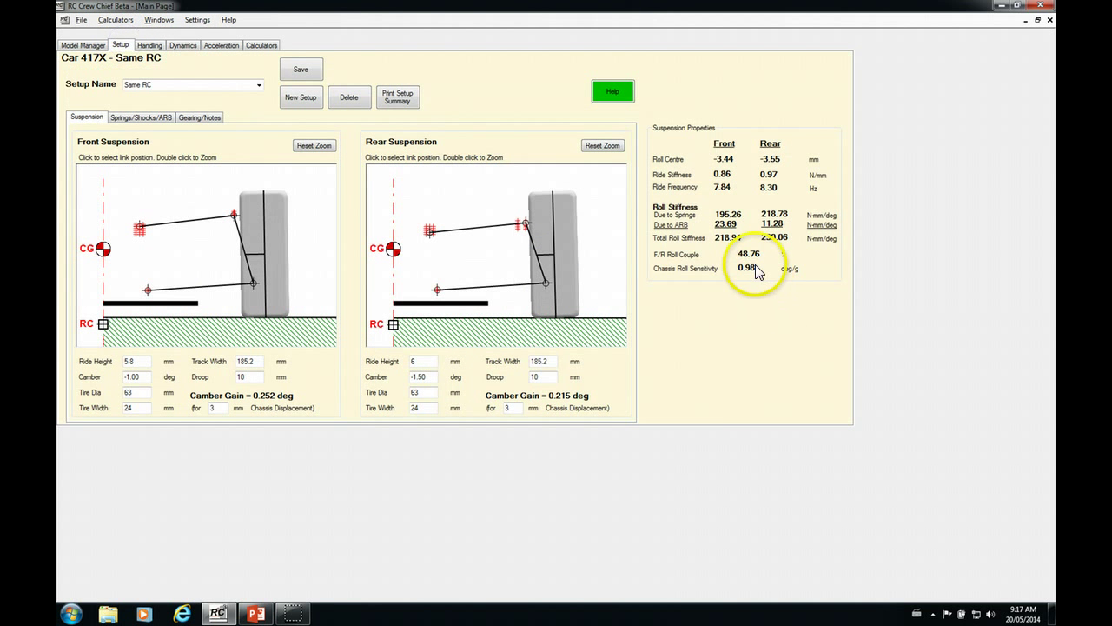
{"action": "left_click", "coordinate": [182, 44]}
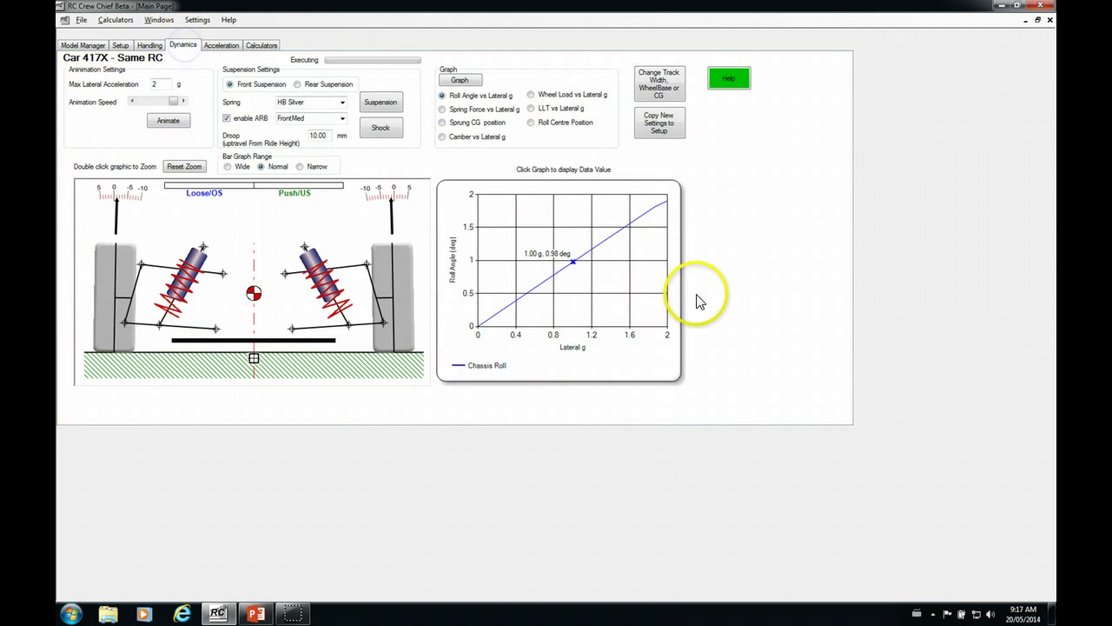
Load the Same RC(1) setup and read its chassis roll angle at 1 g on the dynamics graph.
{"action": "left_click", "coordinate": [121, 45]}
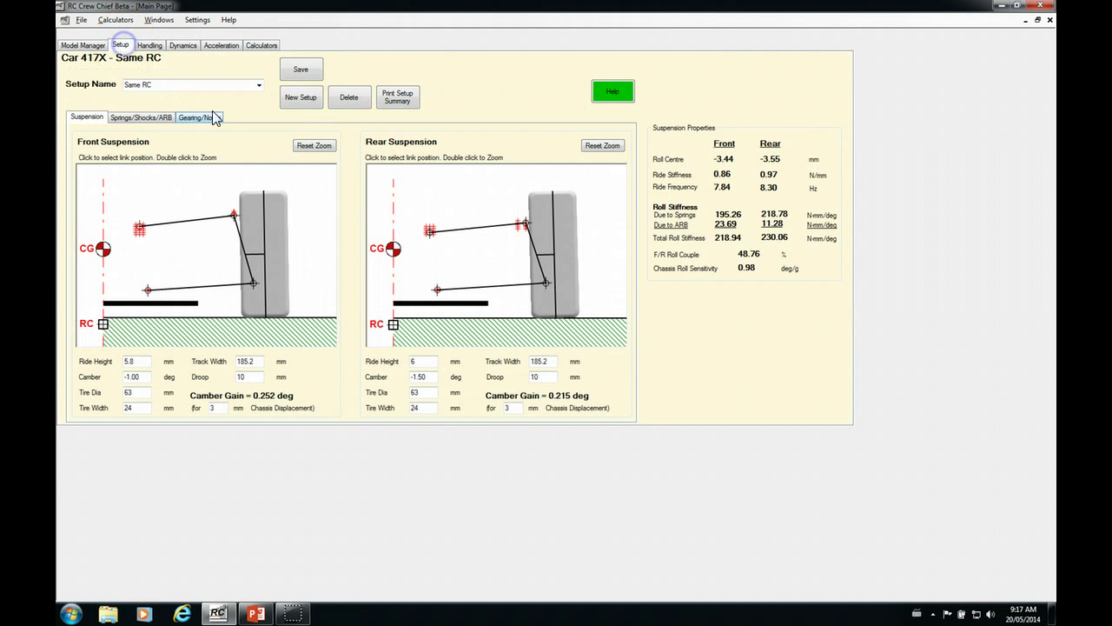
{"action": "left_click", "coordinate": [264, 86]}
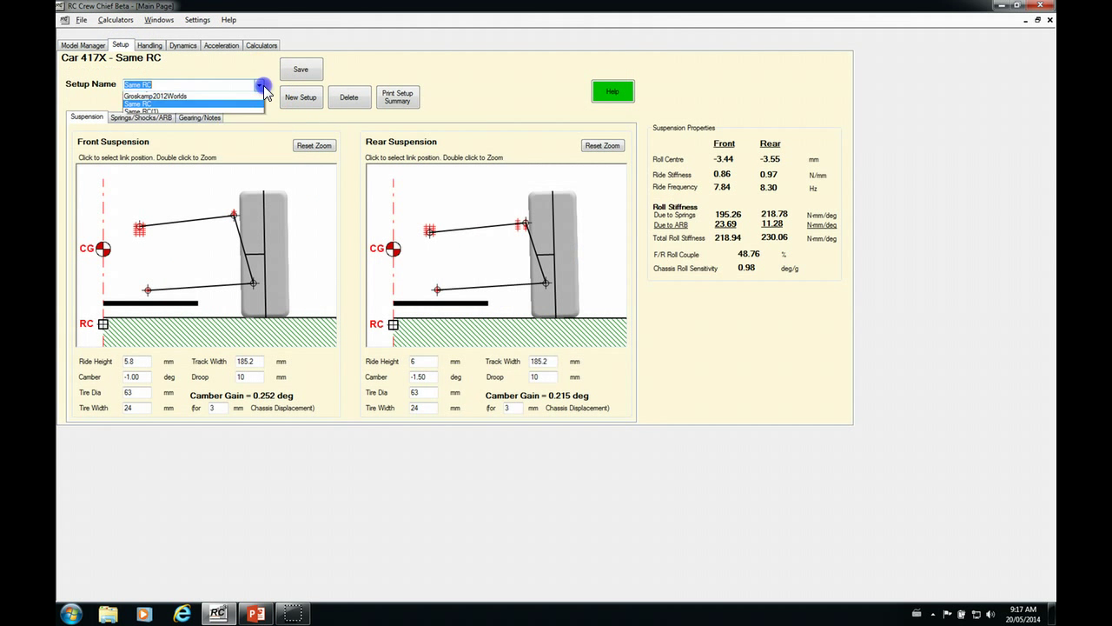
{"action": "left_click", "coordinate": [159, 117]}
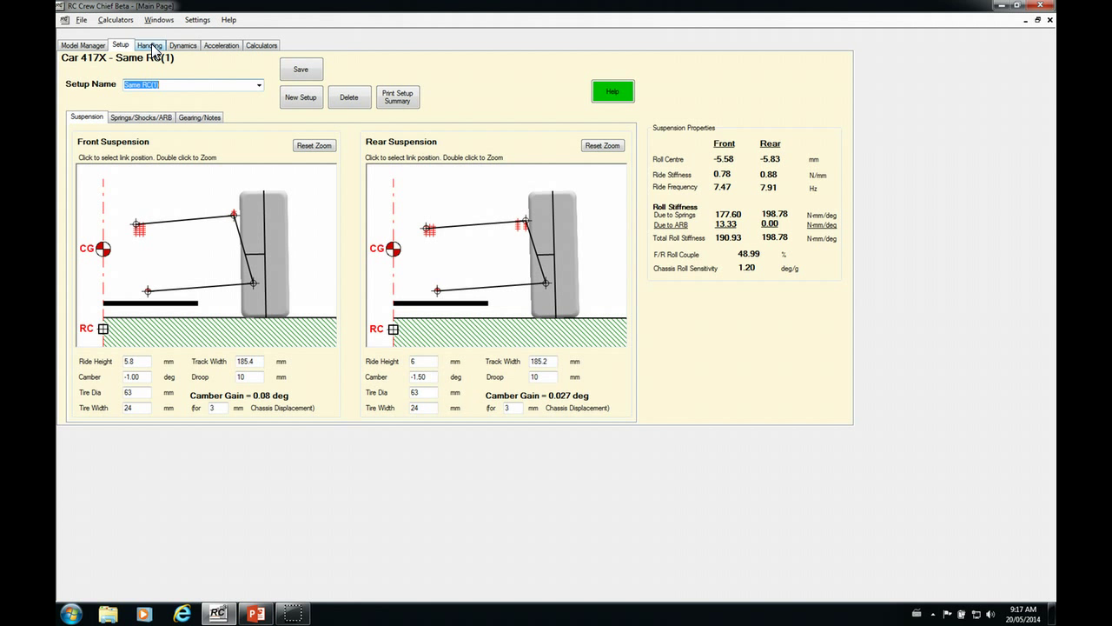
{"action": "left_click", "coordinate": [178, 45]}
{"action": "left_click", "coordinate": [578, 219]}
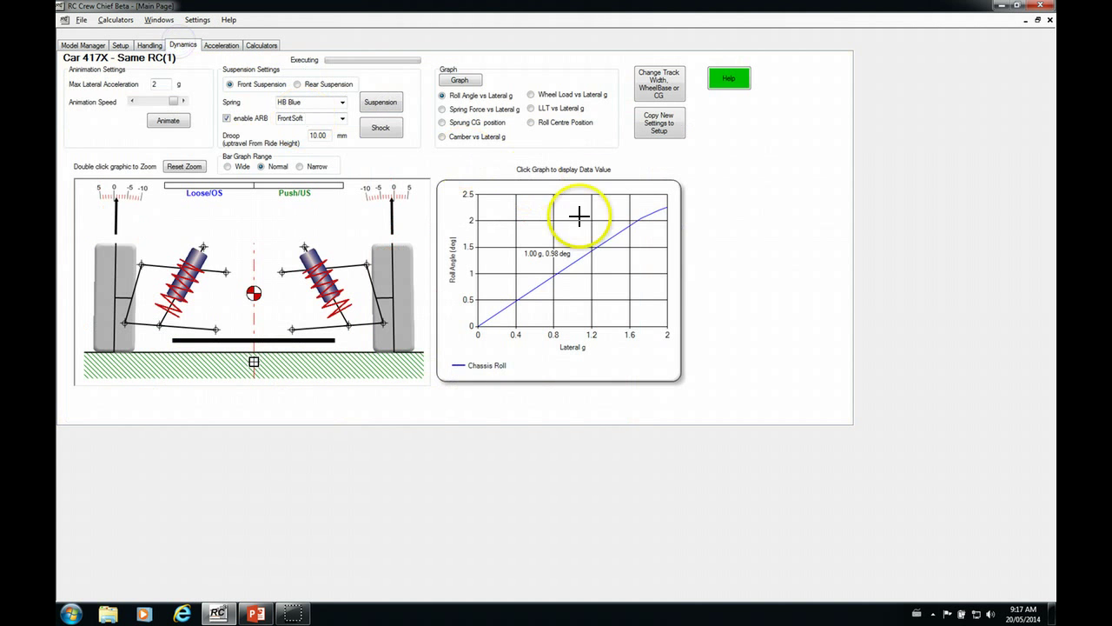
{"action": "left_click", "coordinate": [573, 263]}
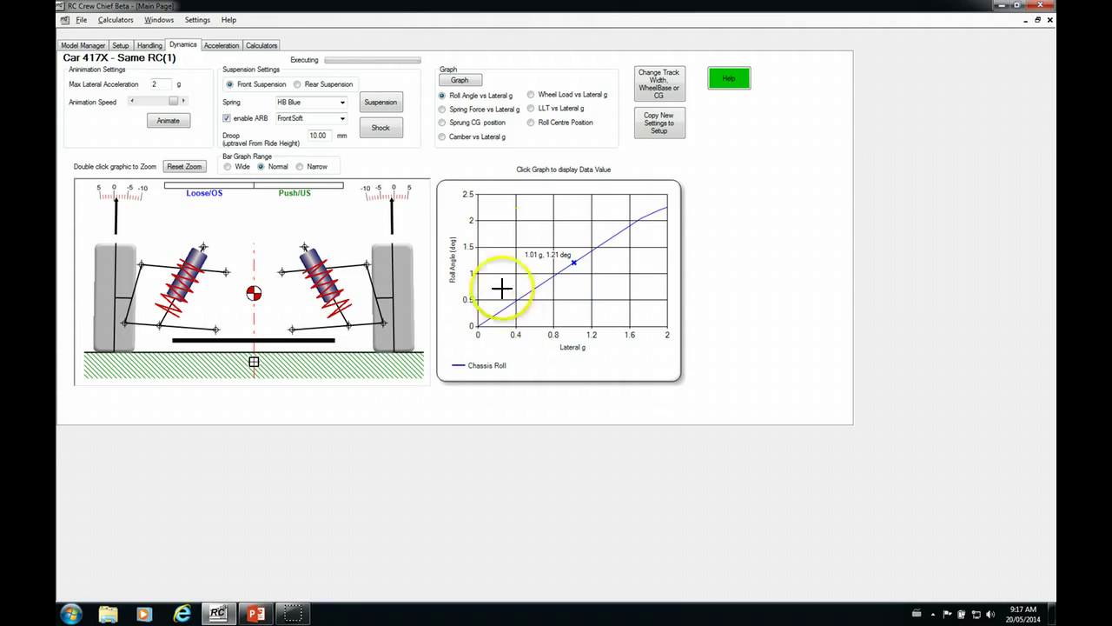
Graph camber against lateral g for Same RC(1) and read the outside and inside wheel camber near 2 g.
{"action": "left_click", "coordinate": [442, 137]}
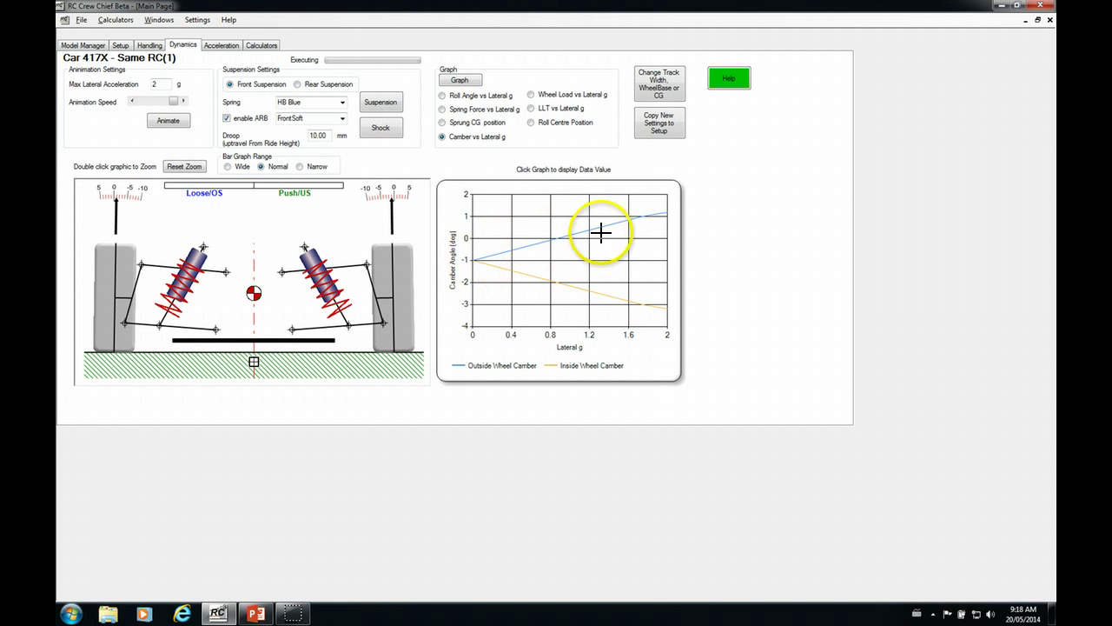
{"action": "left_click", "coordinate": [665, 210]}
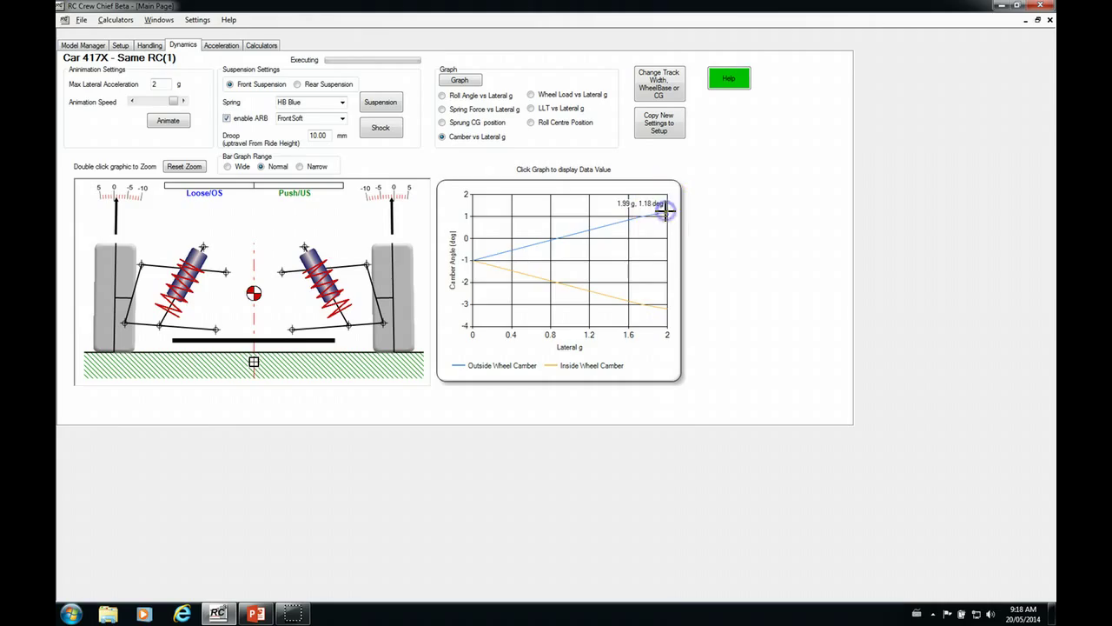
{"action": "left_click", "coordinate": [664, 308]}
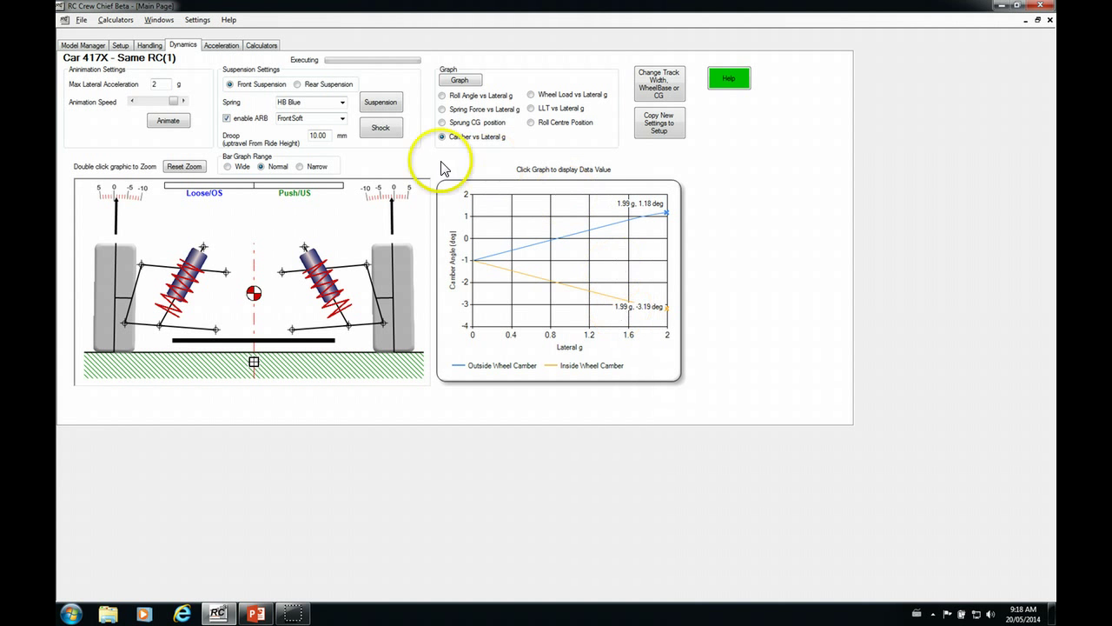
Load the Same RC setup and read its outside and inside wheel camber near 2 g on the camber graph.
{"action": "left_click", "coordinate": [121, 46]}
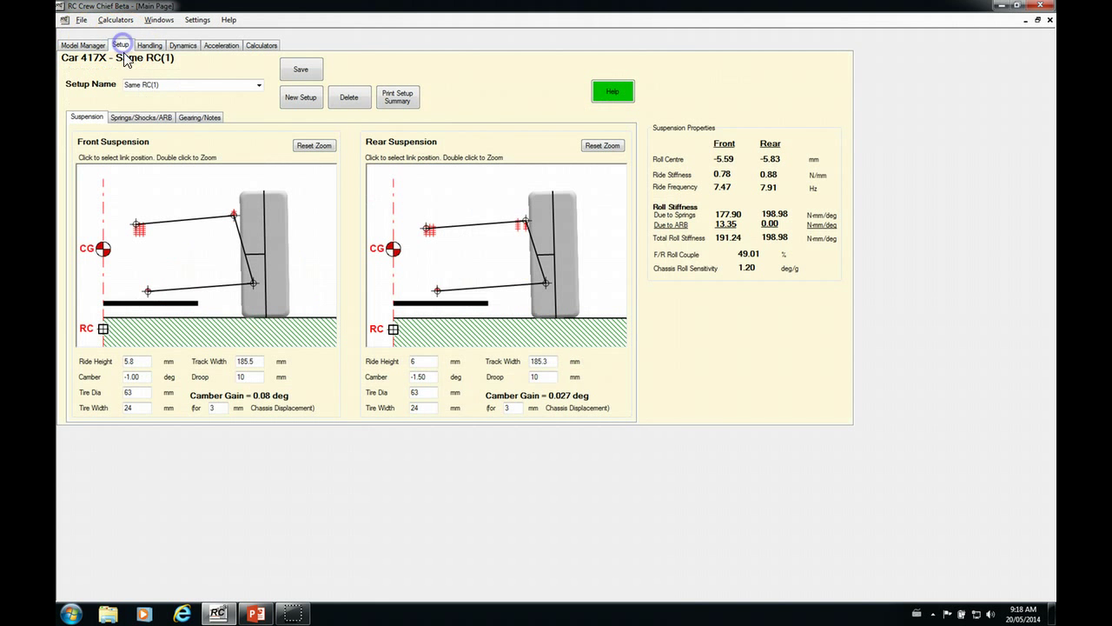
{"action": "left_click", "coordinate": [258, 85]}
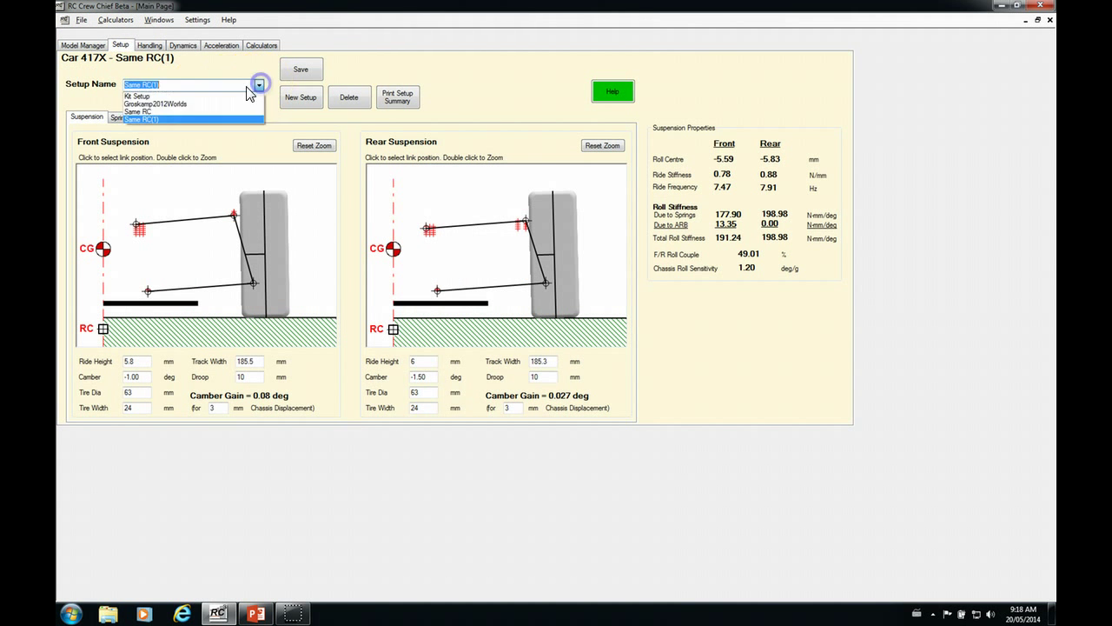
{"action": "left_click", "coordinate": [139, 112]}
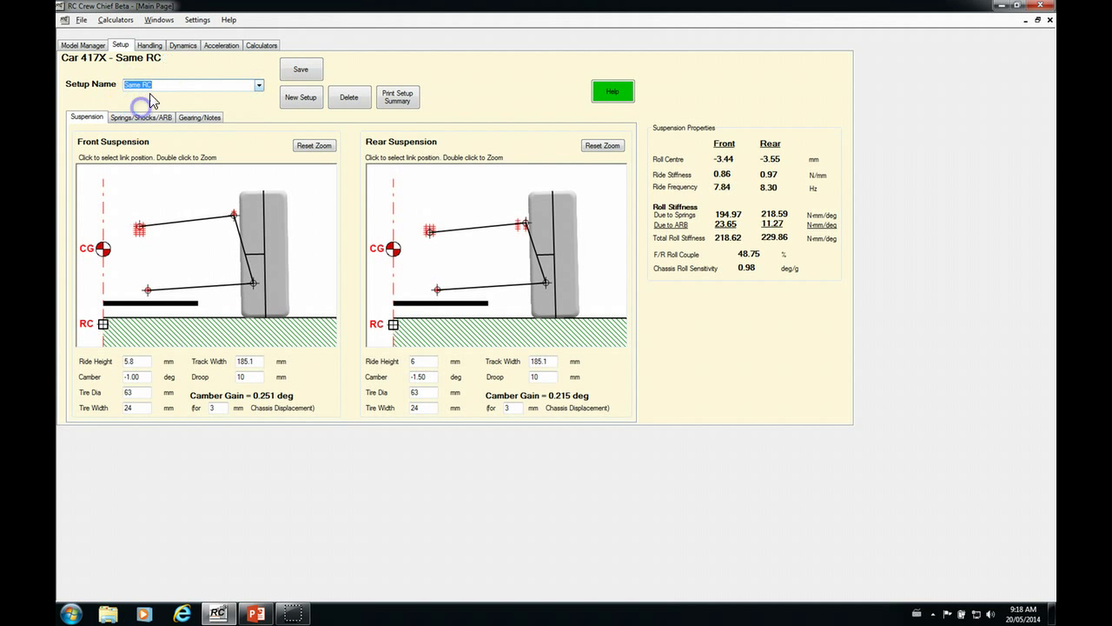
{"action": "left_click", "coordinate": [185, 47]}
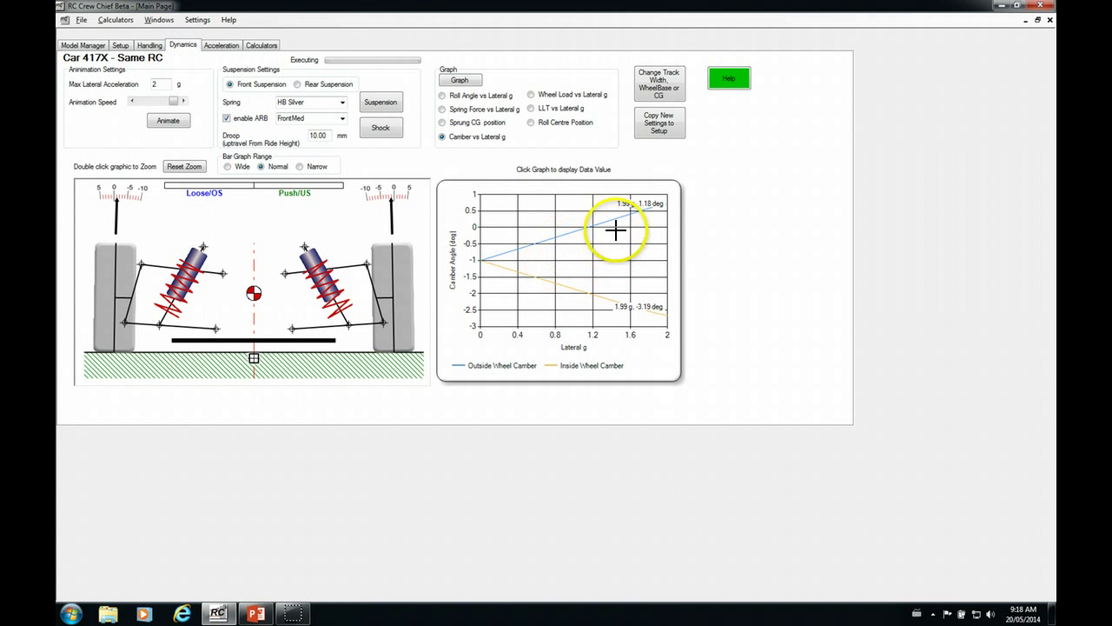
{"action": "left_click", "coordinate": [668, 203]}
{"action": "left_click", "coordinate": [658, 208]}
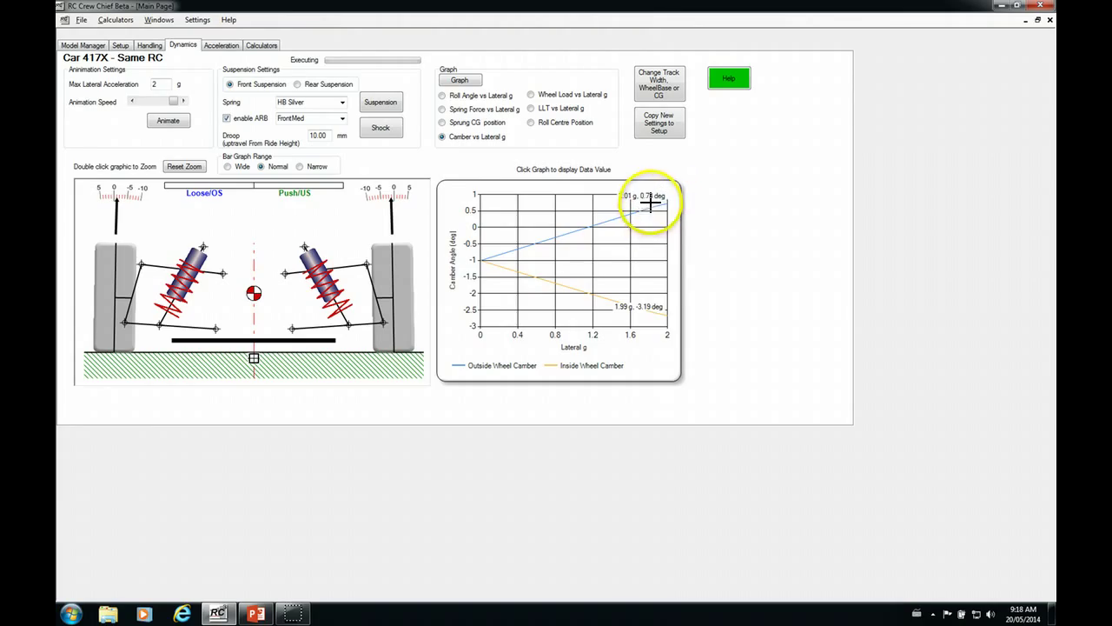
{"action": "left_click", "coordinate": [667, 313]}
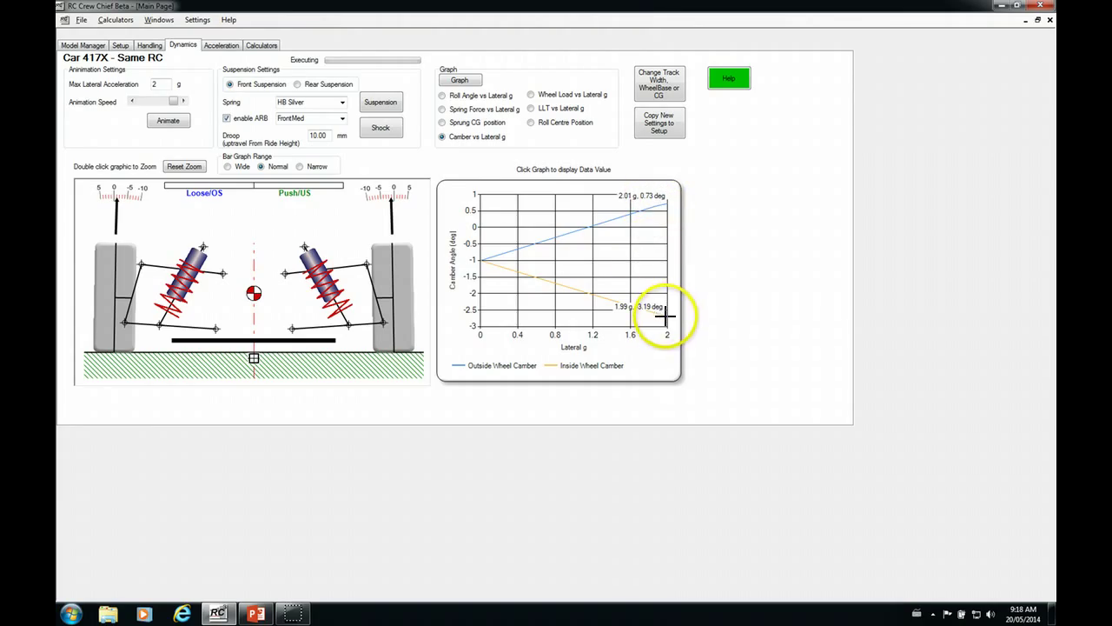
{"action": "left_click", "coordinate": [665, 318]}
{"action": "left_click", "coordinate": [661, 318]}
{"action": "left_click", "coordinate": [659, 318]}
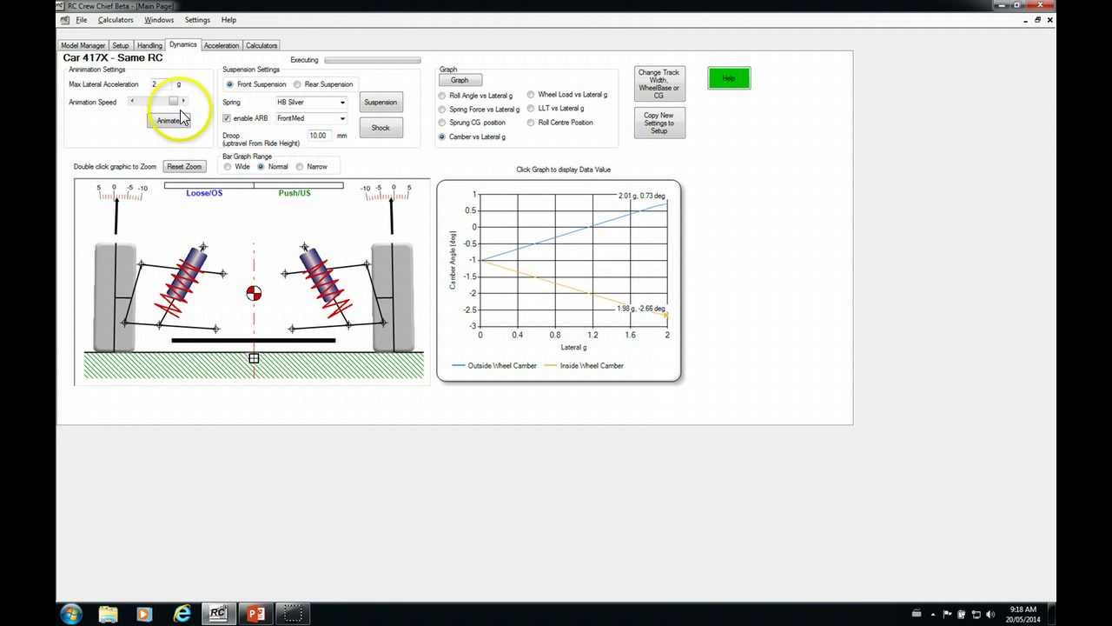
Load the Same RC(1) setup and set its front suspension droop to 2 mm in the dynamics analysis.
{"action": "left_click", "coordinate": [120, 45]}
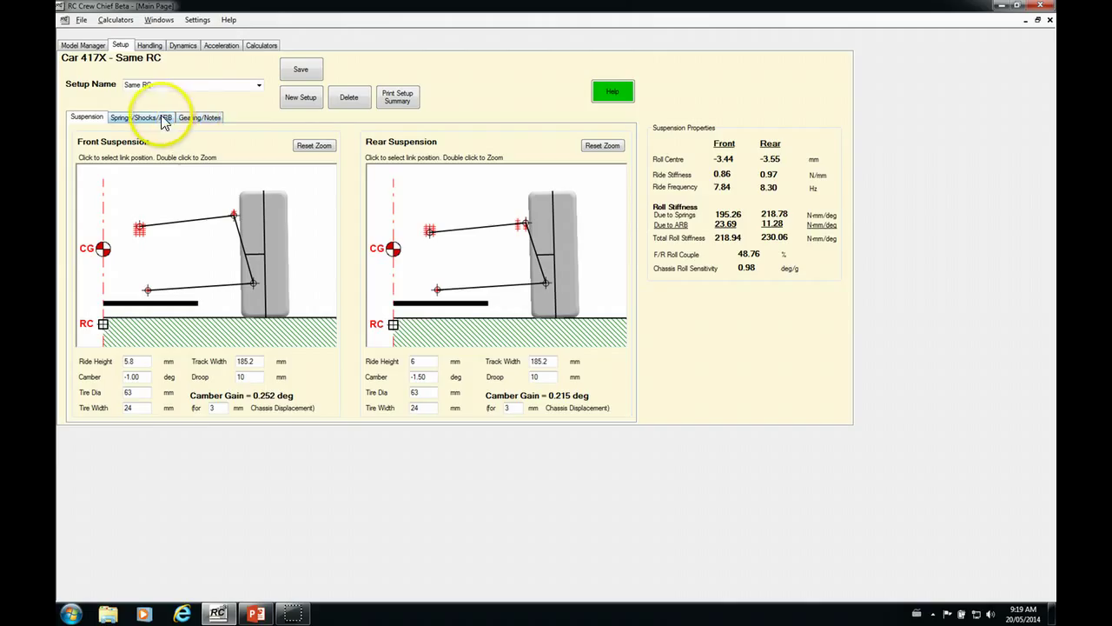
{"action": "left_click", "coordinate": [259, 86]}
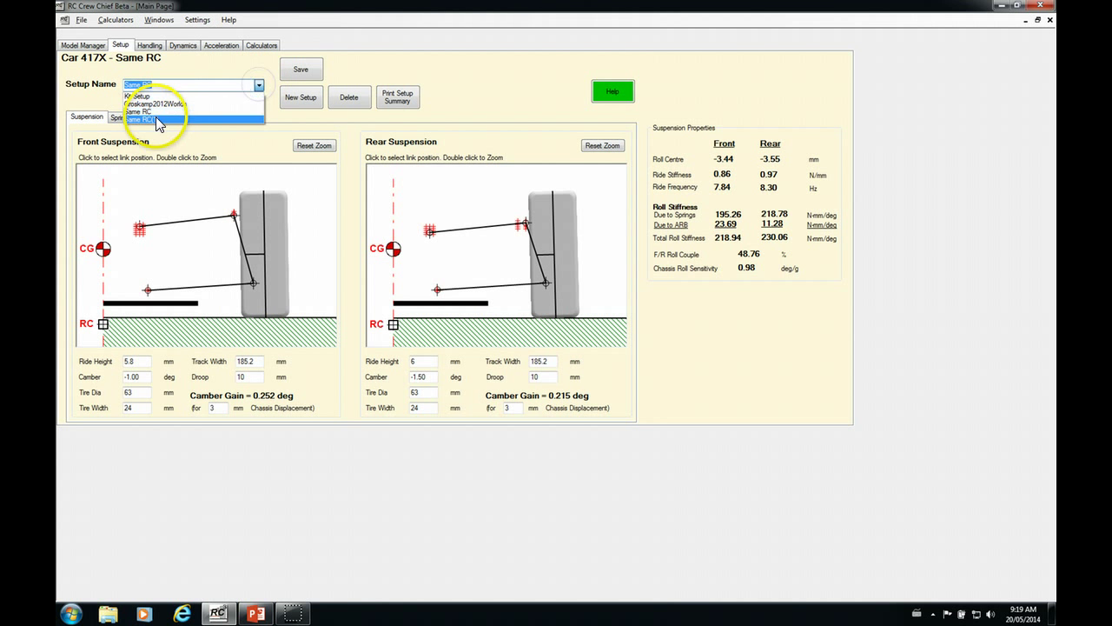
{"action": "left_click", "coordinate": [161, 119]}
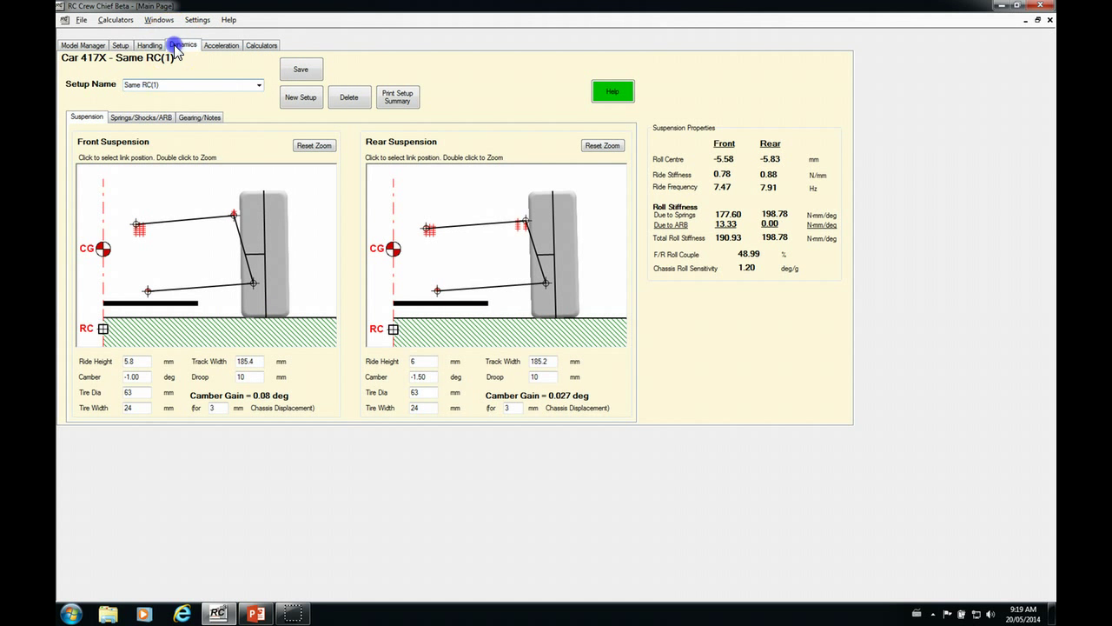
{"action": "left_click", "coordinate": [178, 48]}
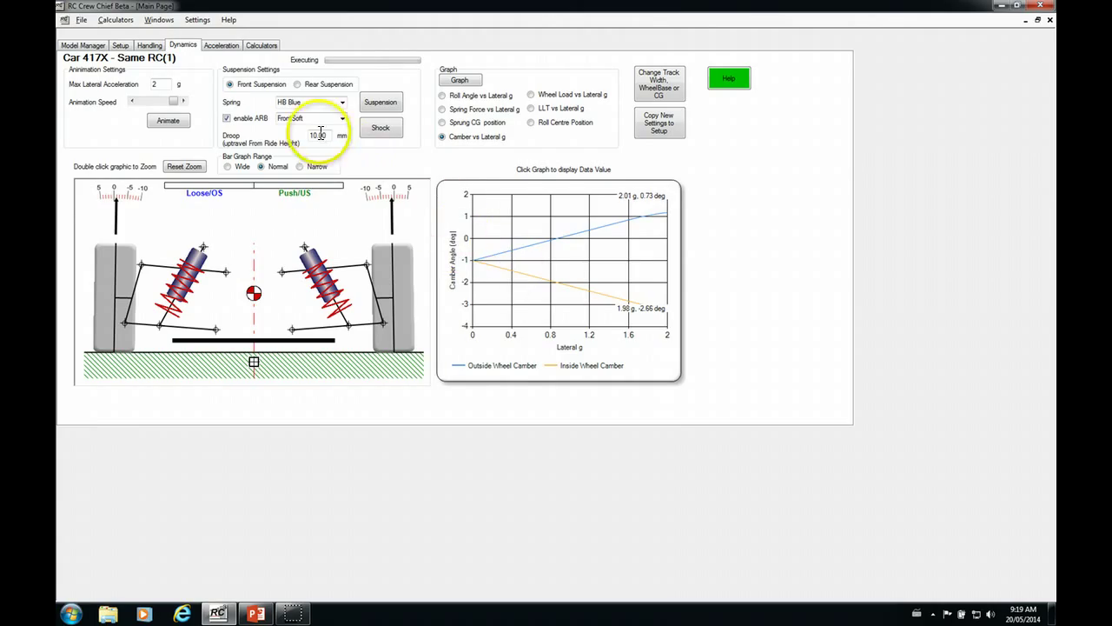
{"action": "left_click_drag", "start_coordinate": [334, 135], "coordinate": [296, 133]}
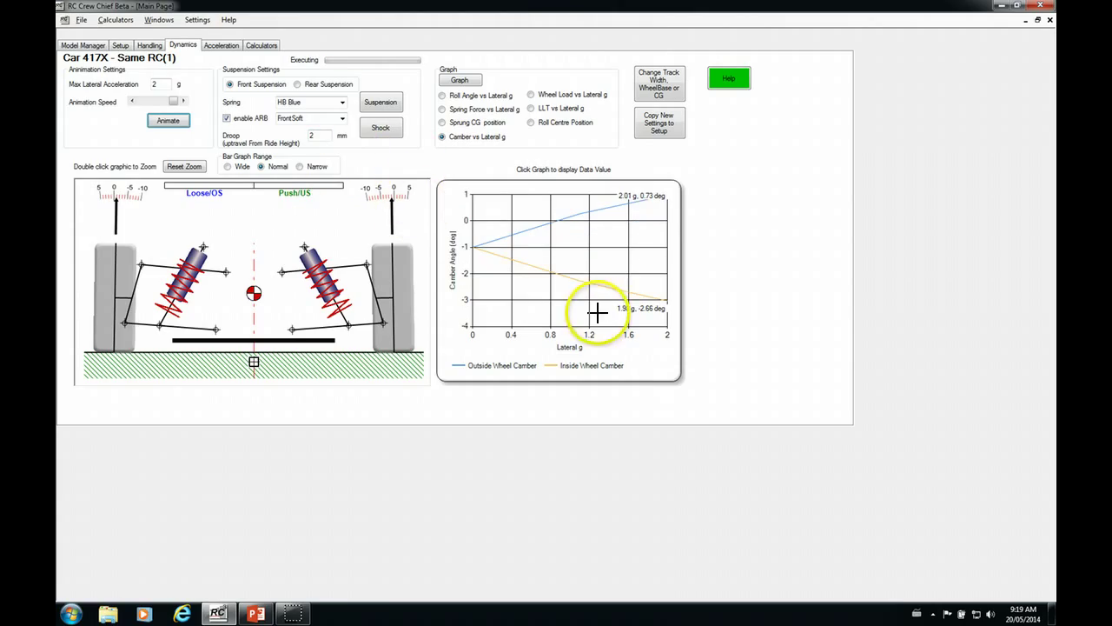
Graph roll angle against lateral g, reduce the animation speed and replay the front suspension's roll animation.
{"action": "left_click", "coordinate": [442, 96]}
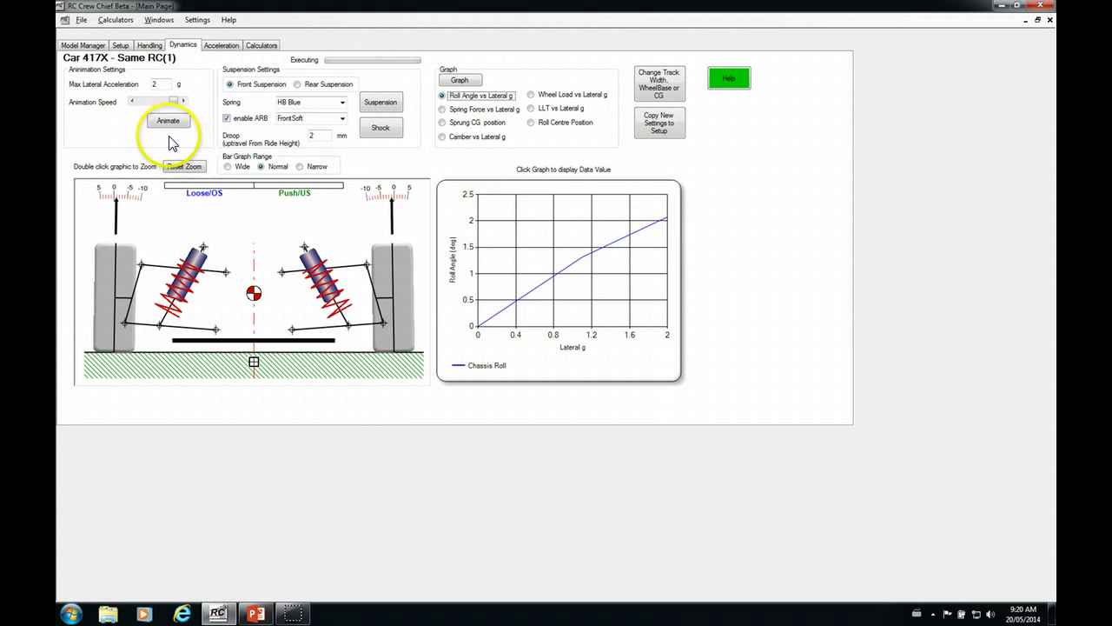
{"action": "left_click", "coordinate": [169, 120]}
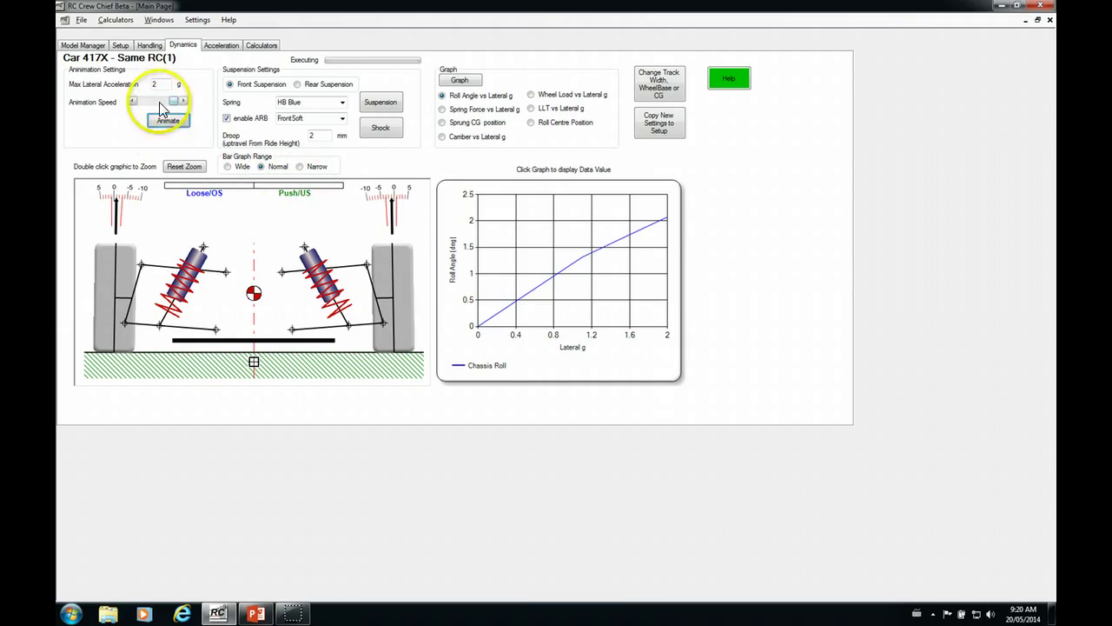
{"action": "left_click", "coordinate": [159, 102]}
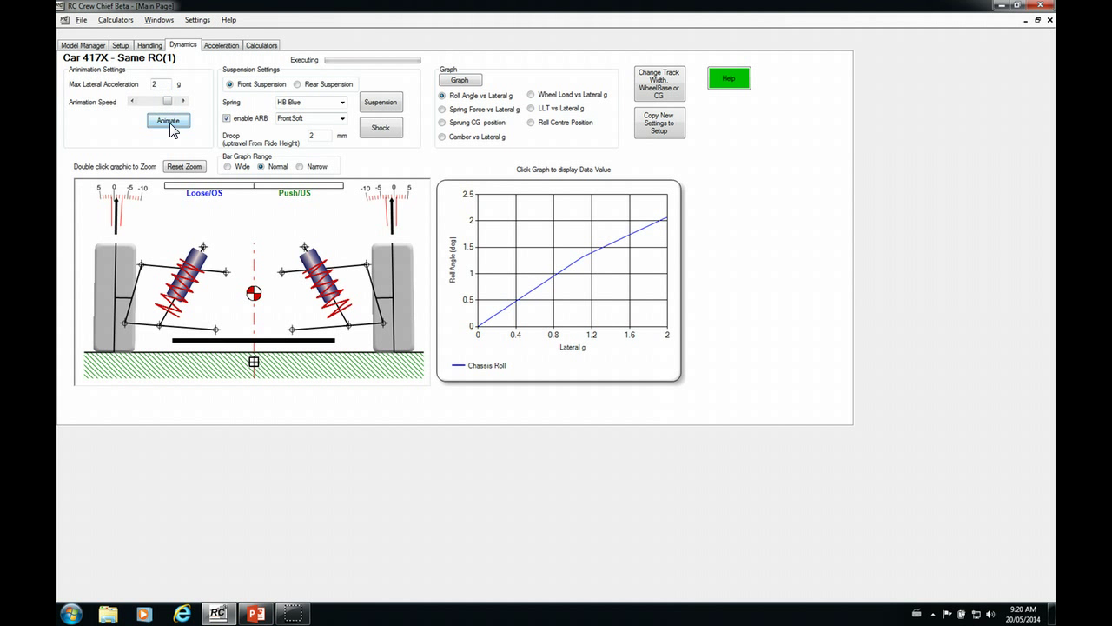
{"action": "left_click", "coordinate": [169, 124]}
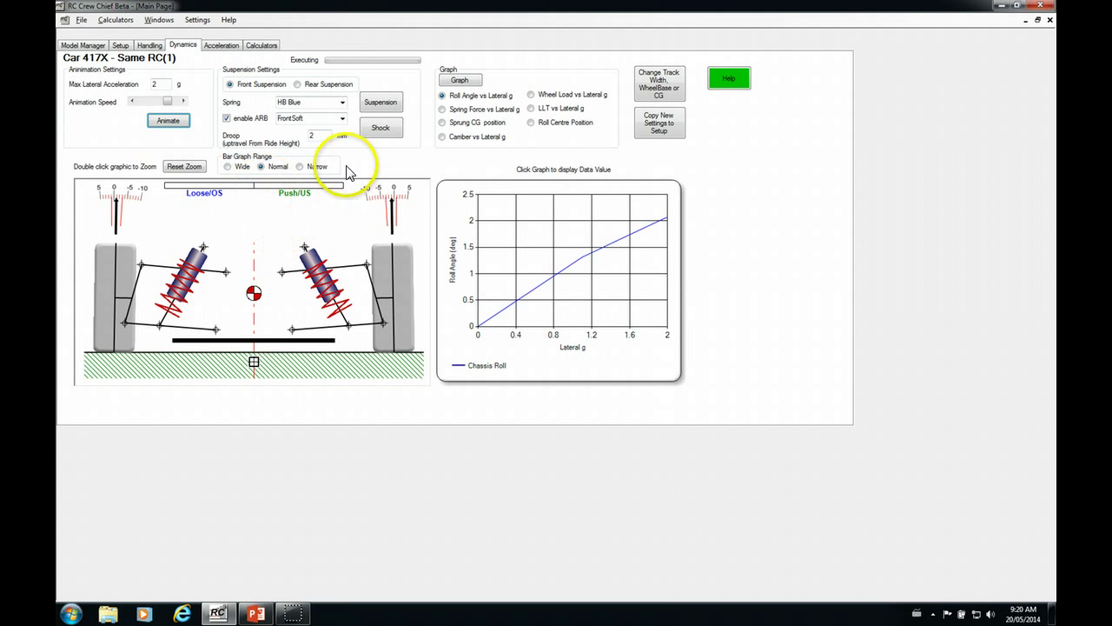
Set the rear suspension droop to 2 mm and animate the rear suspension to check the Loose/OS–Push/US balance bar.
{"action": "left_click", "coordinate": [298, 84]}
{"action": "left_click_drag", "start_coordinate": [328, 136], "coordinate": [287, 140]}
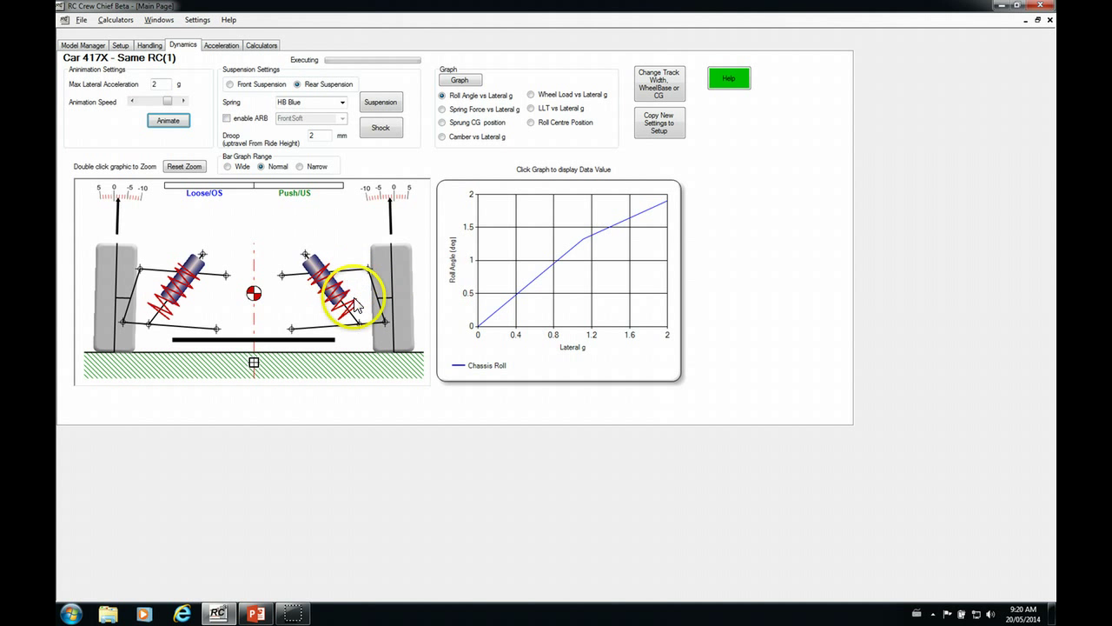
{"action": "left_click", "coordinate": [168, 122]}
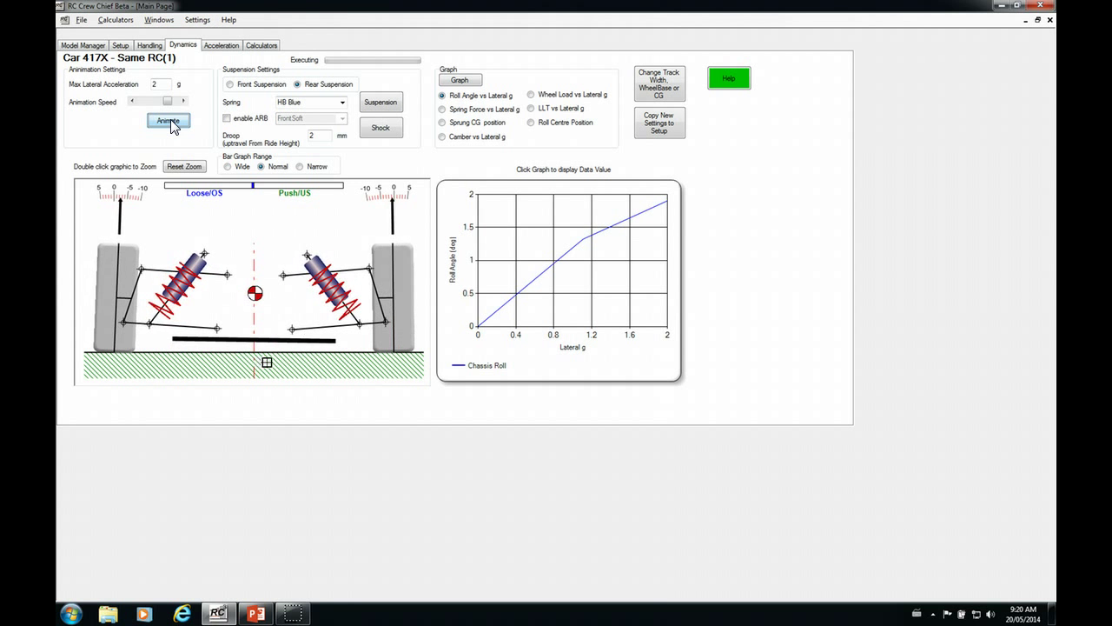
{"action": "left_click", "coordinate": [252, 193]}
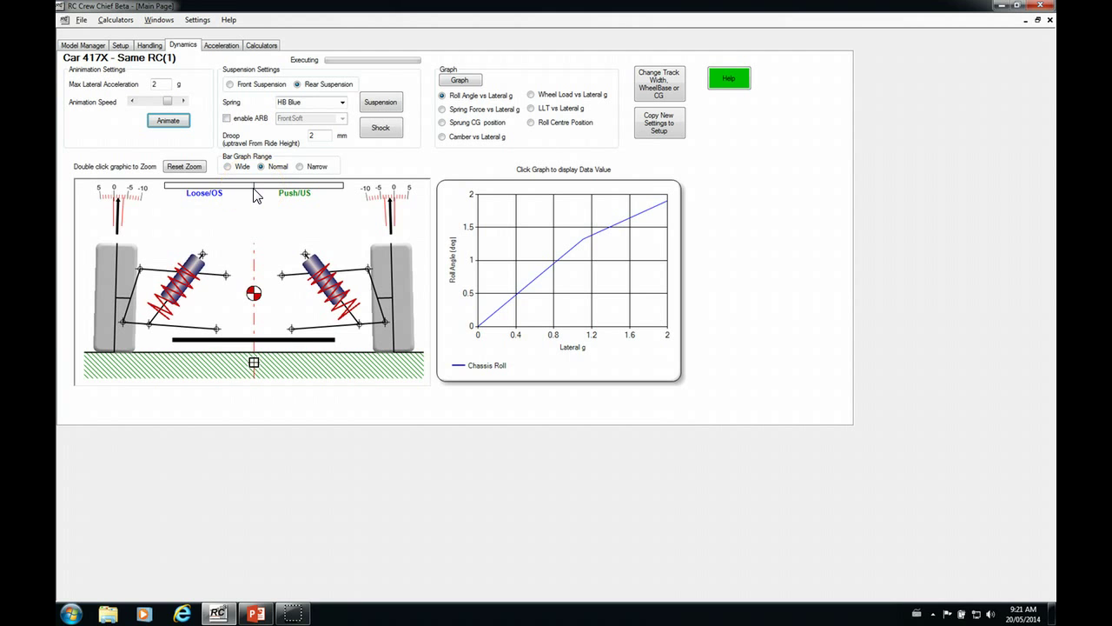
Switch to the PowerPoint slide show on what controls responsiveness and weight transfer balance.
{"action": "left_click_drag", "start_coordinate": [254, 213], "coordinate": [554, 223]}
{"action": "left_click", "coordinate": [292, 612]}
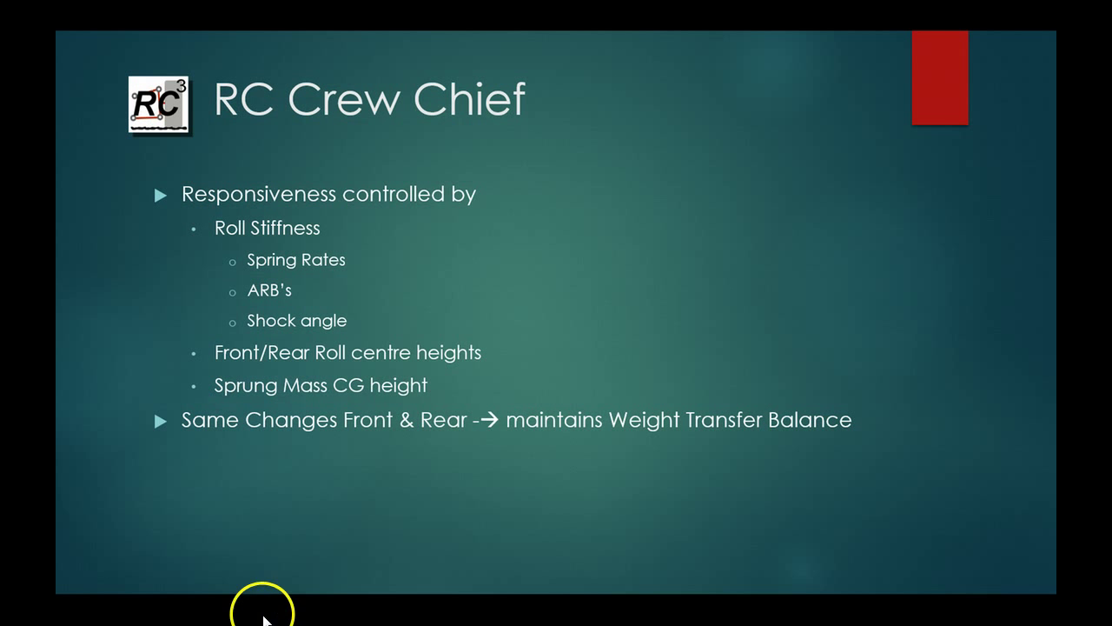